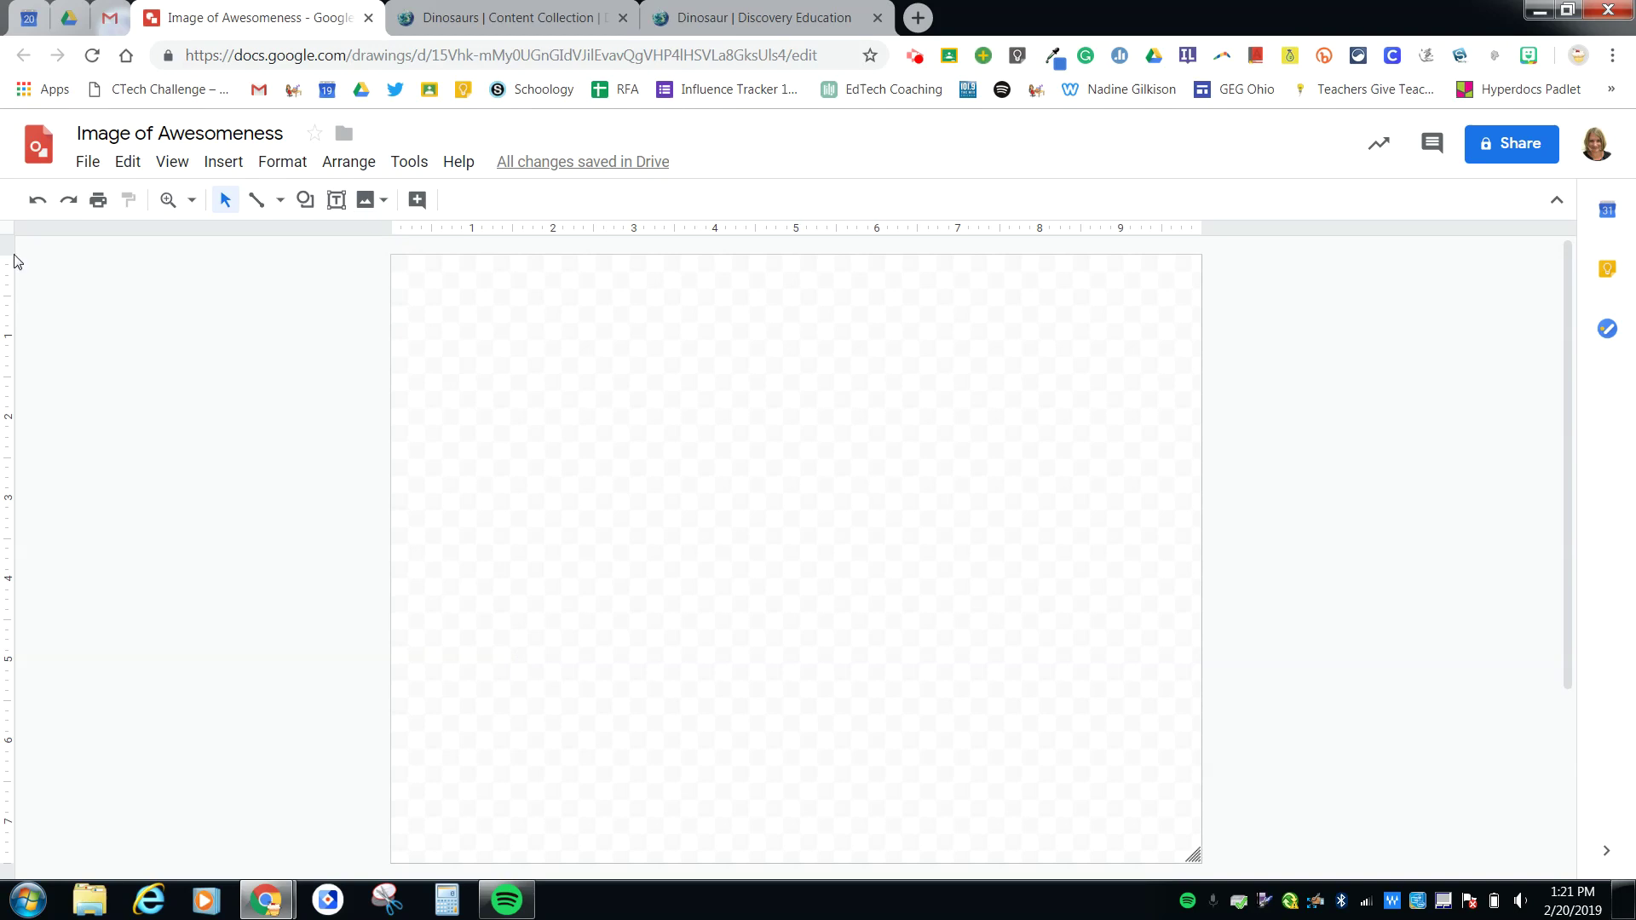
- Search the web image library for "dinosaur" and insert the spiny-backed, open-mouthed dinosaur picture into the drawing
{"action": "left_click", "coordinate": [242, 167]}
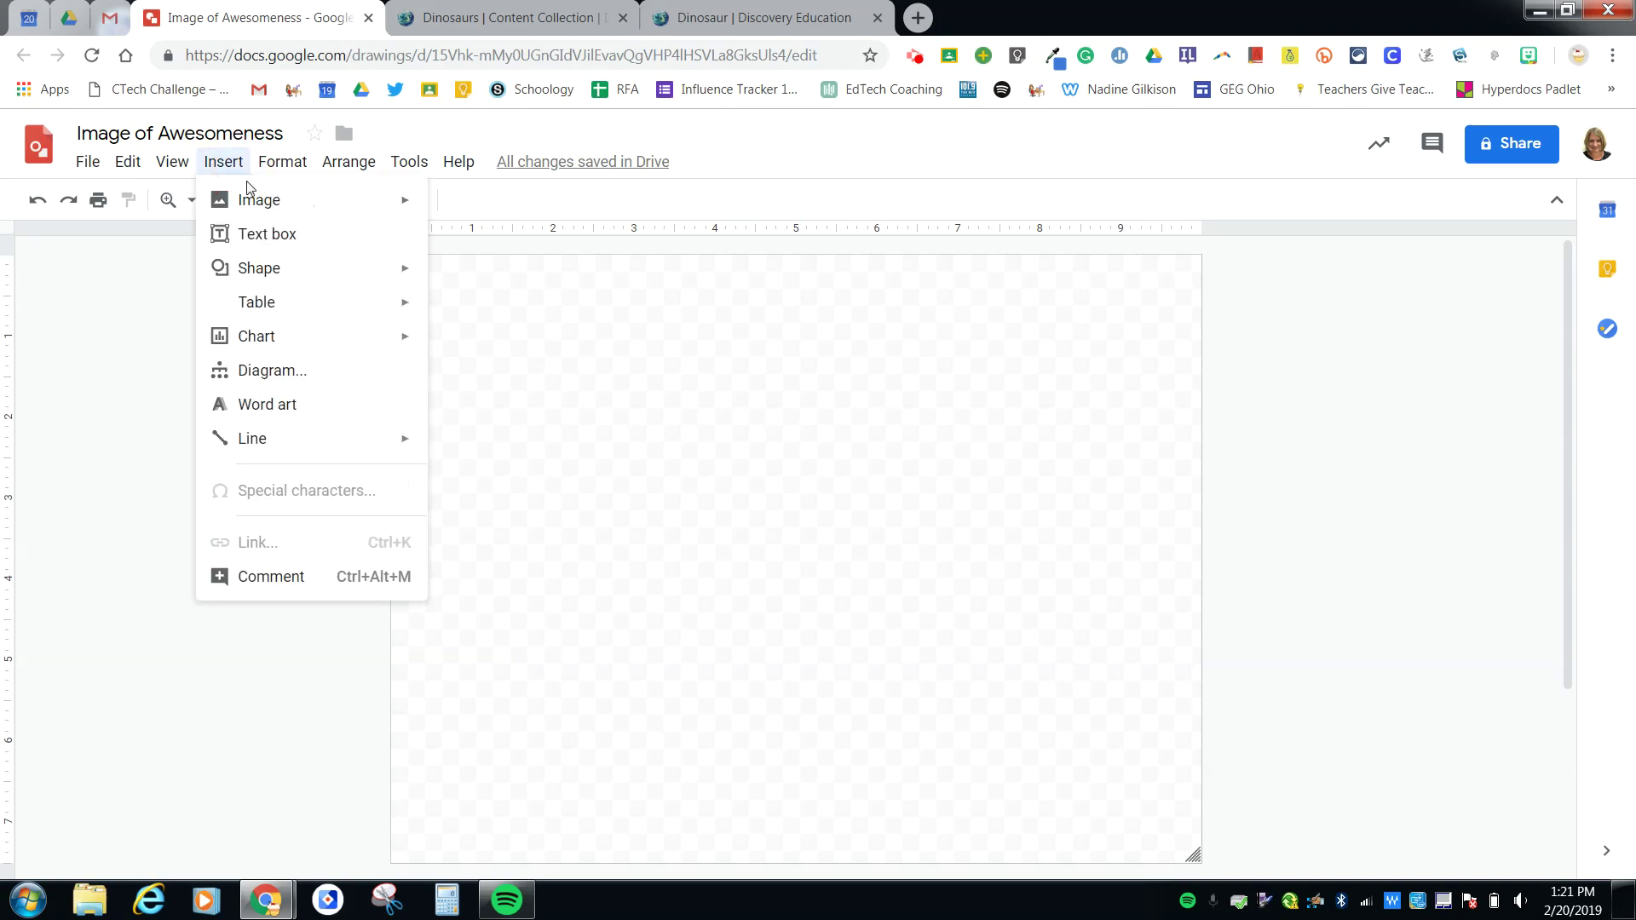
{"action": "mouse_move", "coordinate": [256, 205]}
{"action": "left_click", "coordinate": [544, 238]}
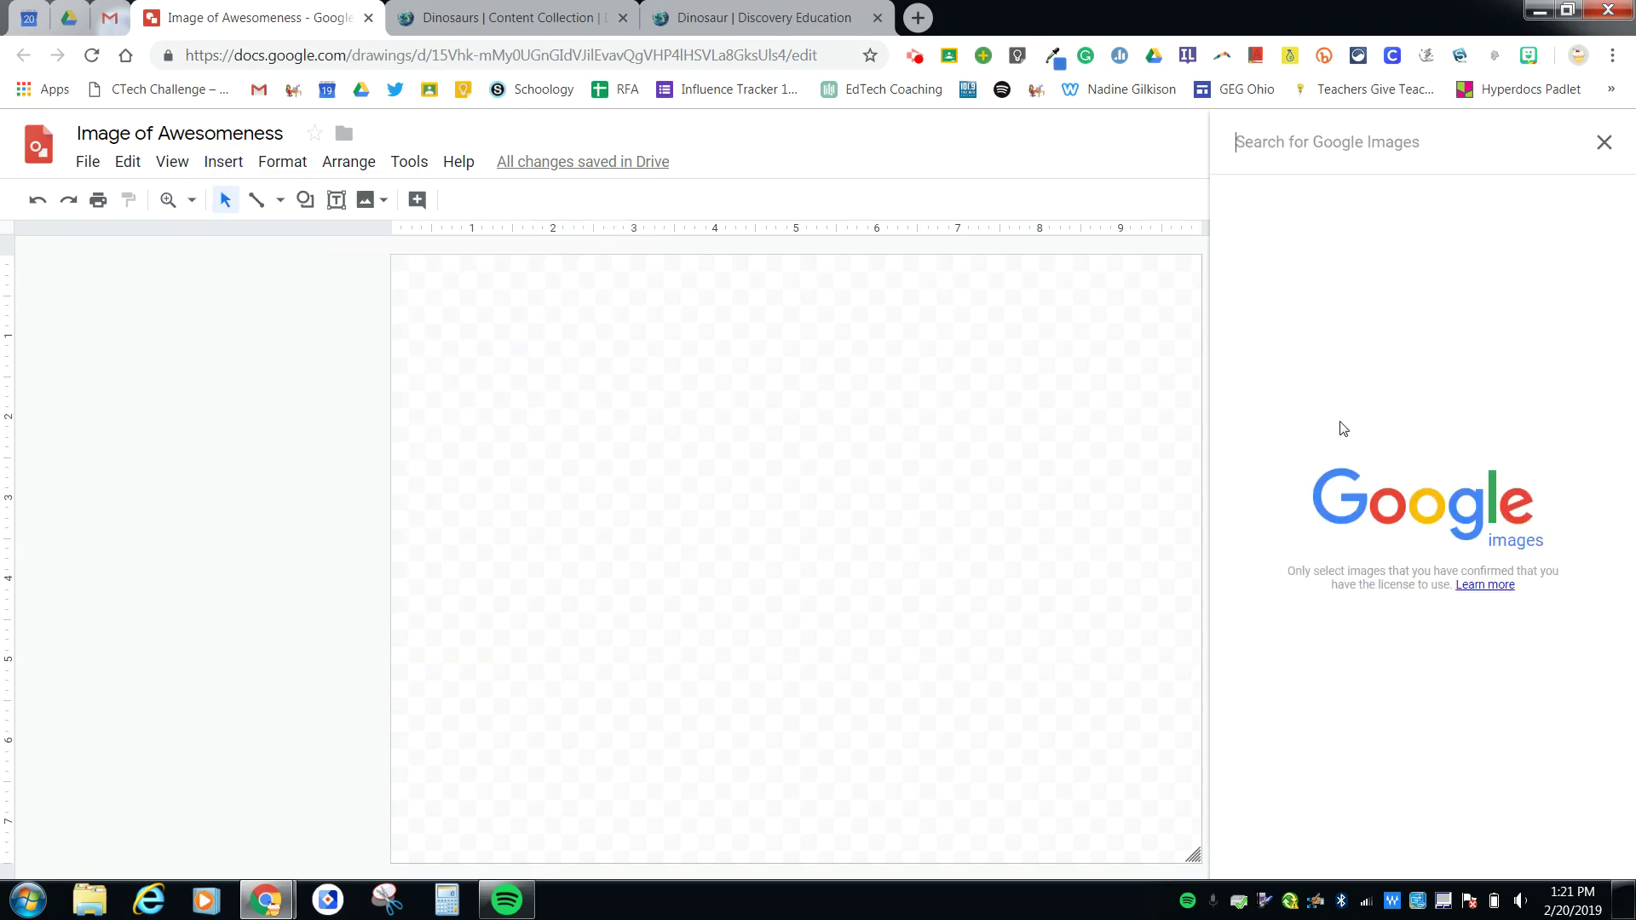
{"action": "type", "text": "dino"}
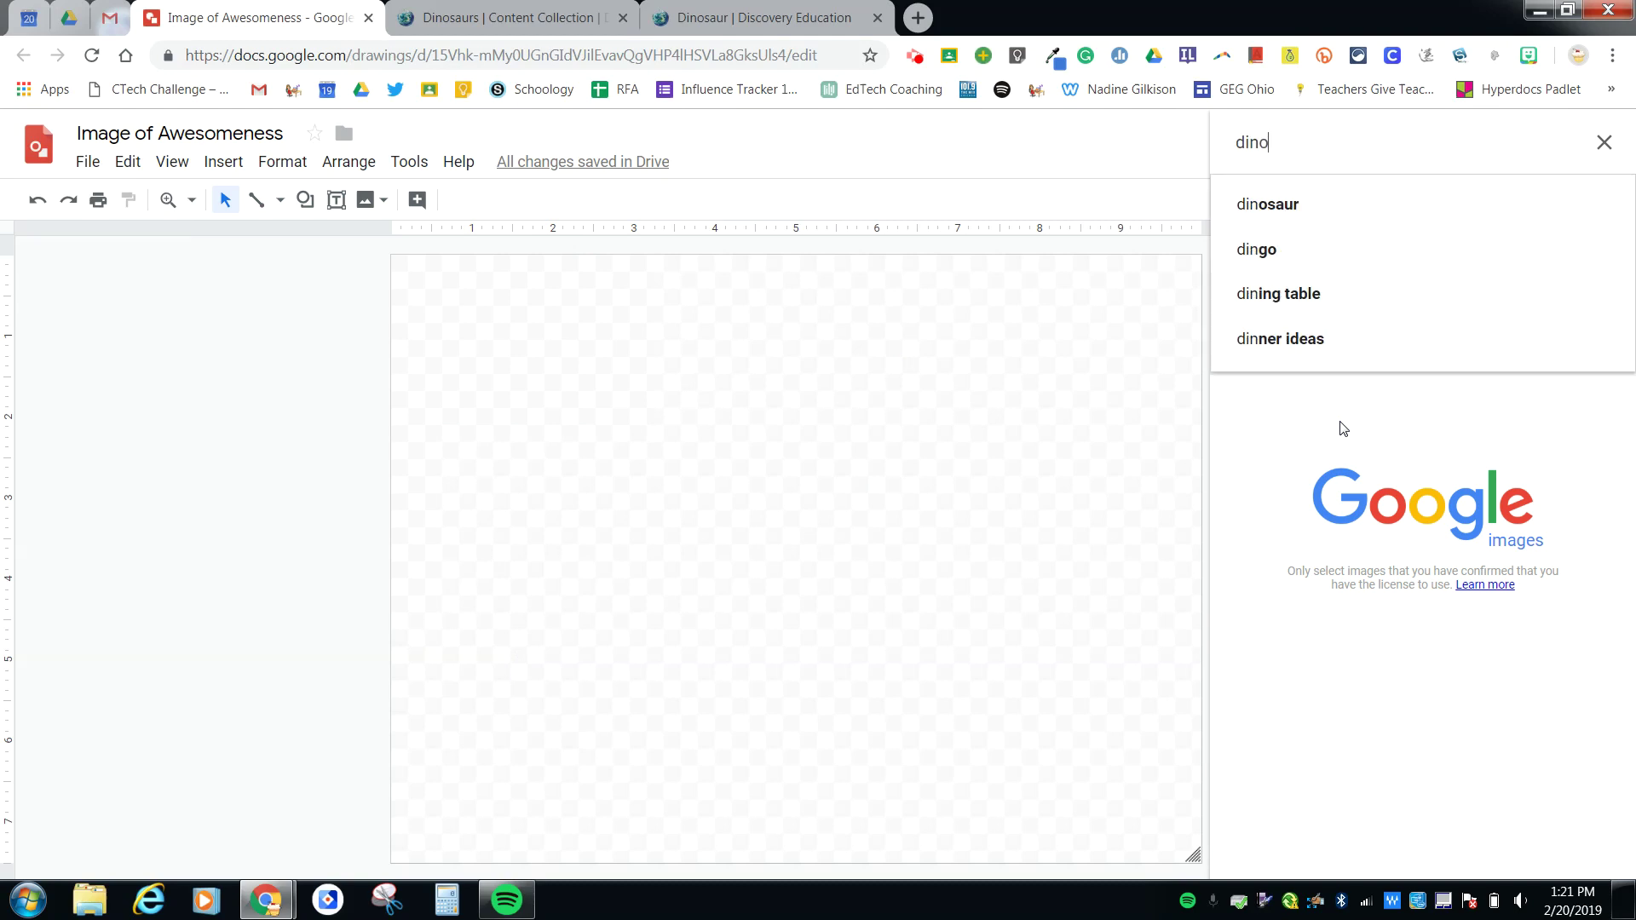
{"action": "left_click", "coordinate": [1270, 204]}
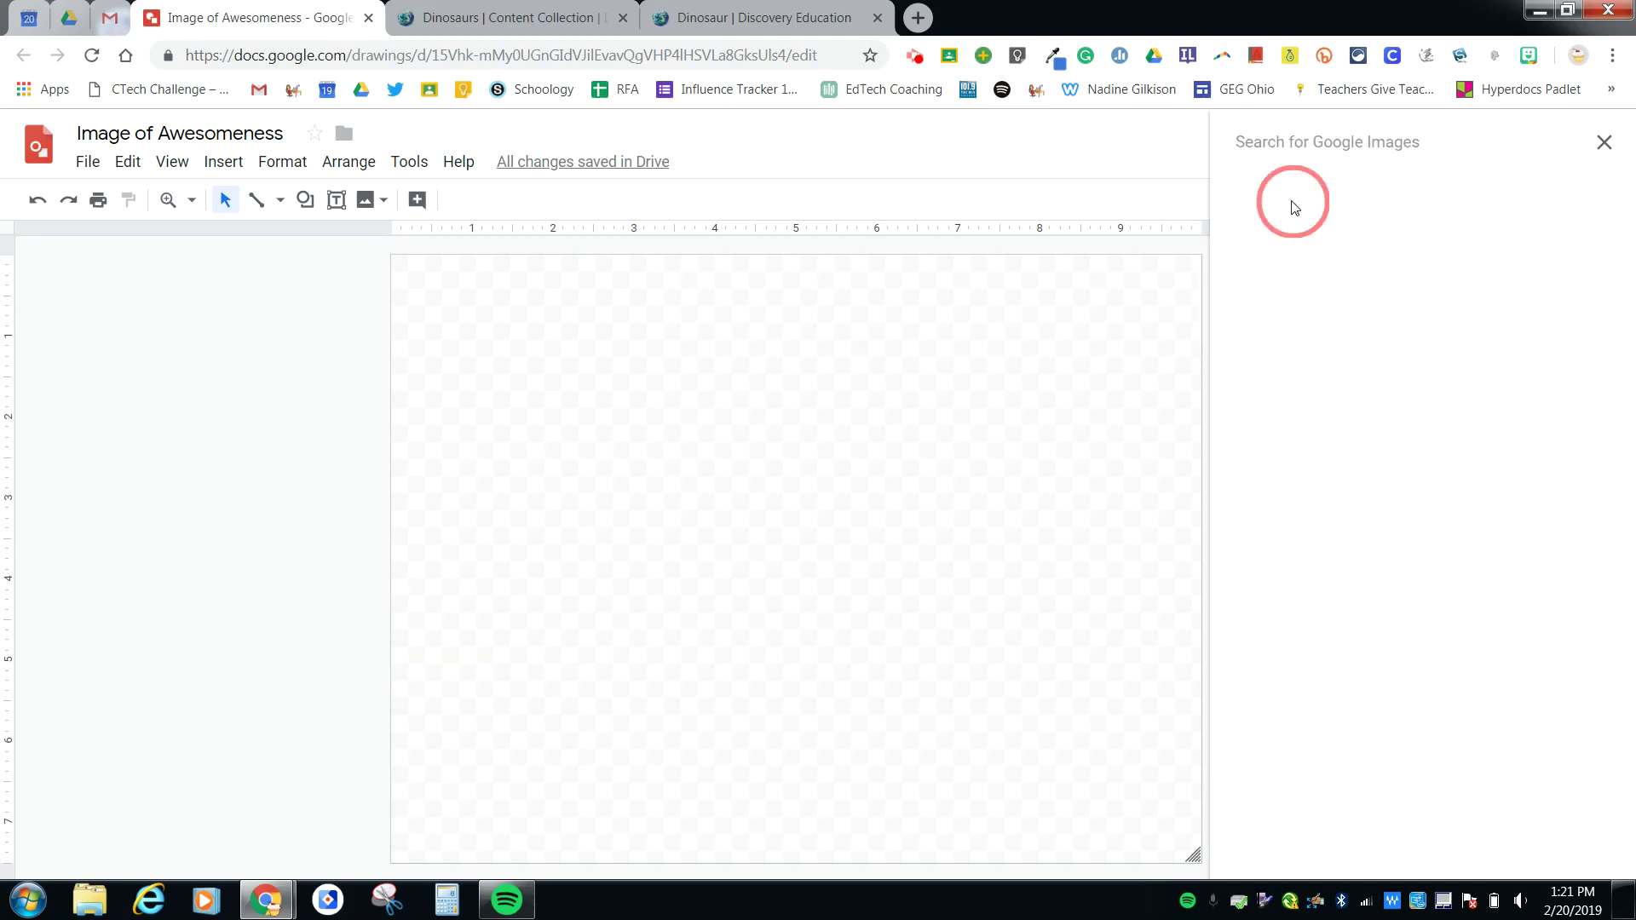
{"action": "left_click", "coordinate": [1450, 424]}
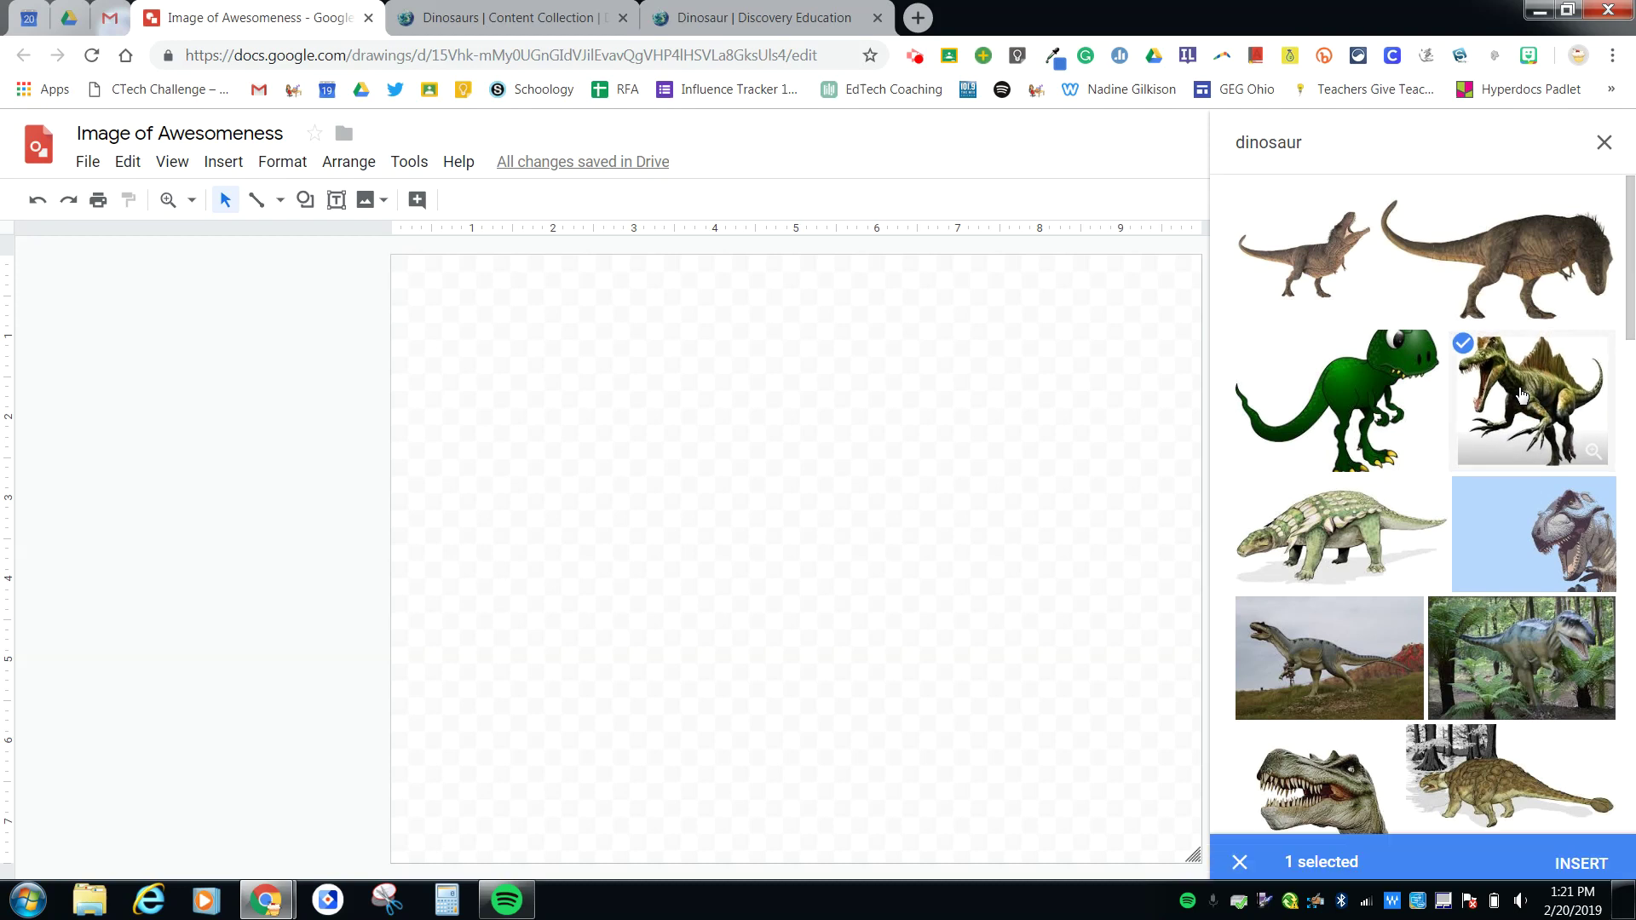
{"action": "left_click", "coordinate": [1580, 854]}
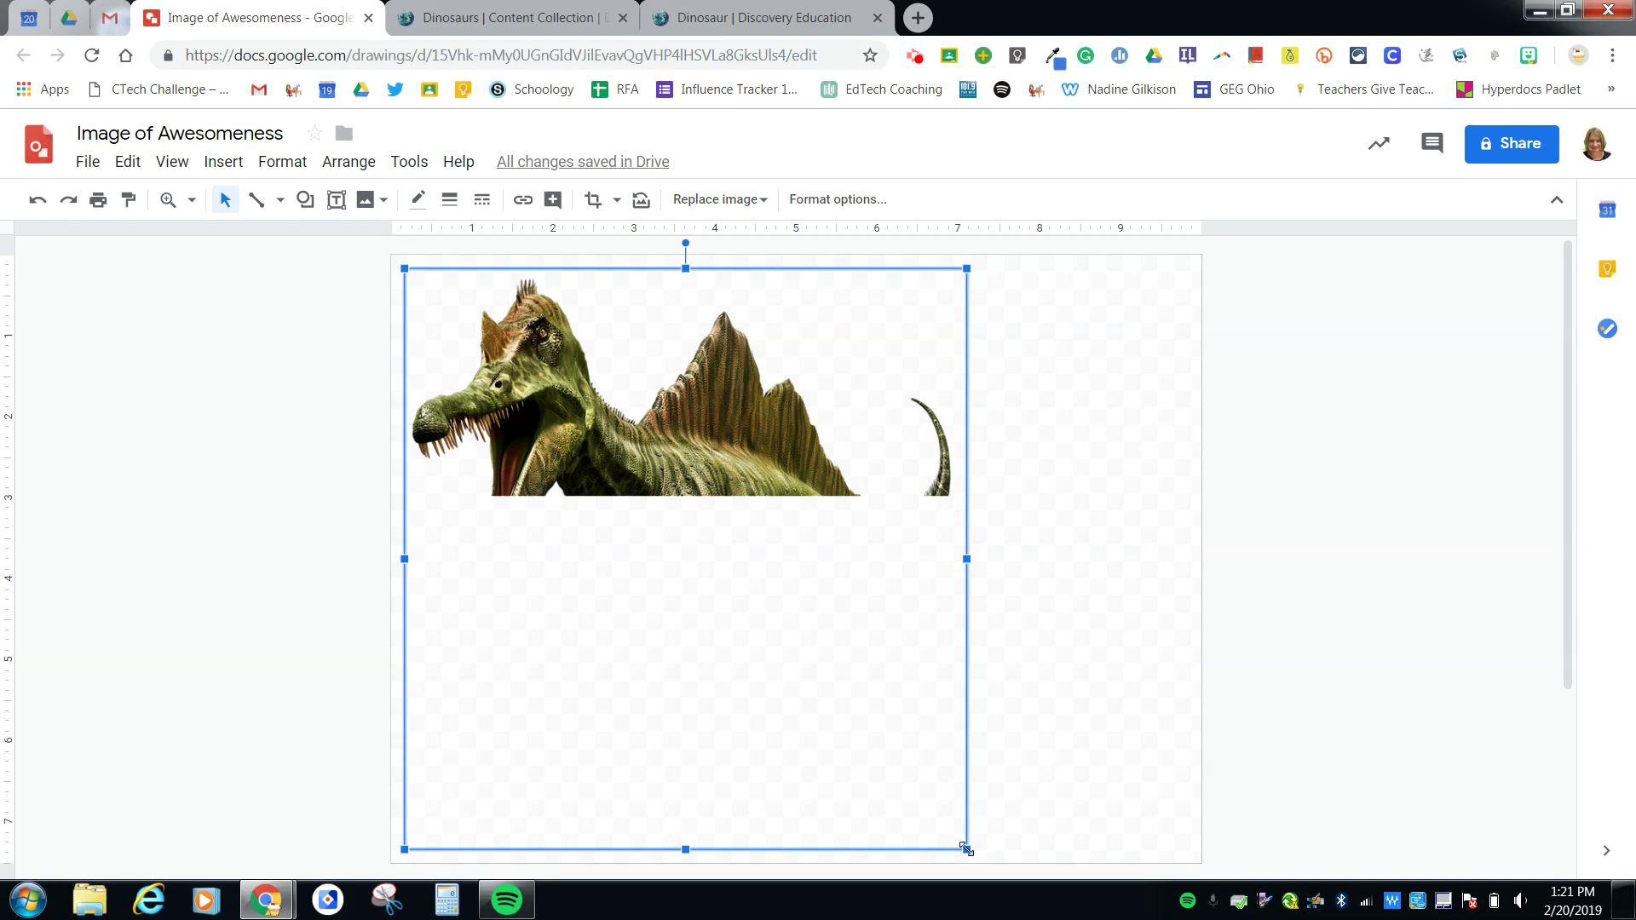
- Add a text box about 2.7 by 3.6 inches beside the dinosaur's tail and set its font to Oxygen
{"action": "left_click", "coordinate": [337, 200]}
{"action": "left_click_drag", "start_coordinate": [974, 269], "coordinate": [1195, 559]}
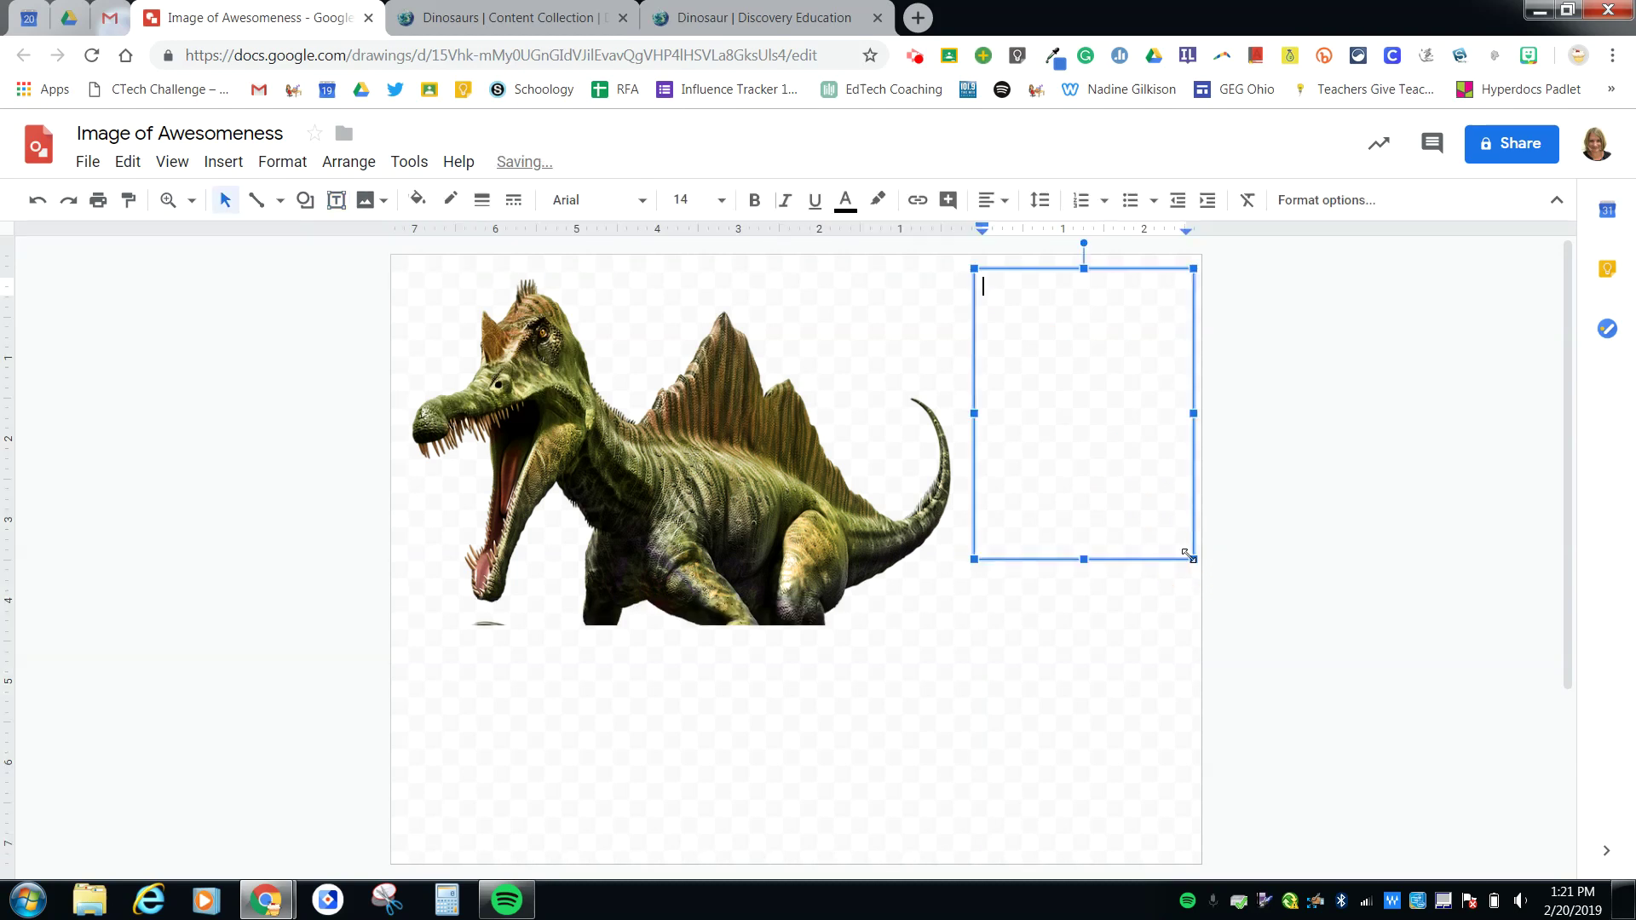
{"action": "left_click", "coordinate": [648, 204]}
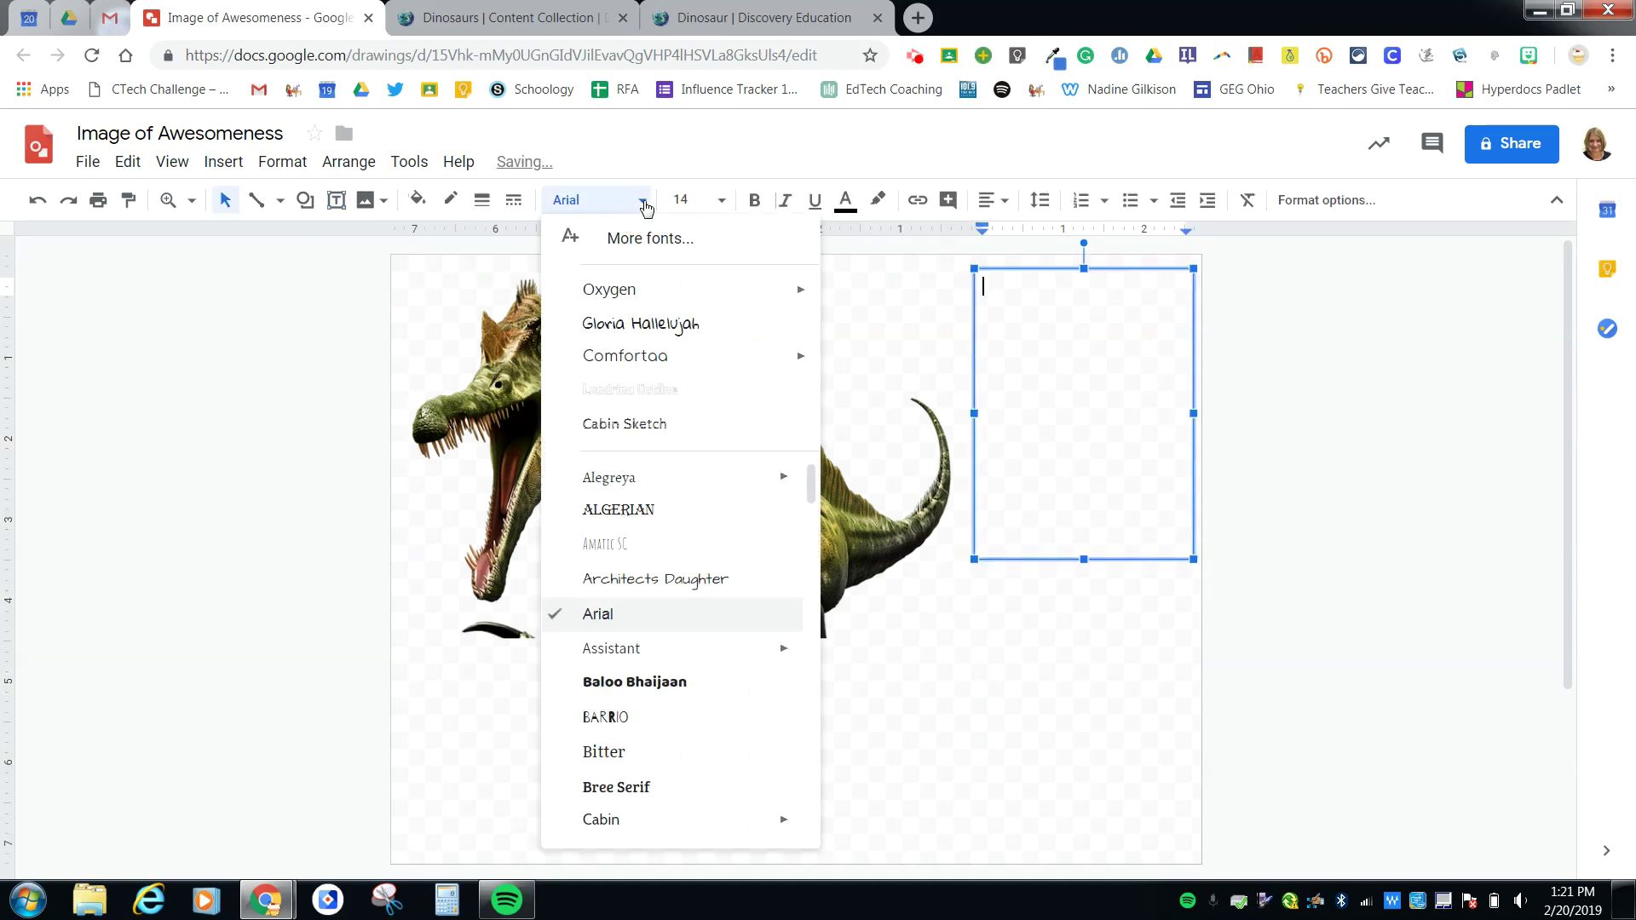
{"action": "left_click", "coordinate": [622, 288]}
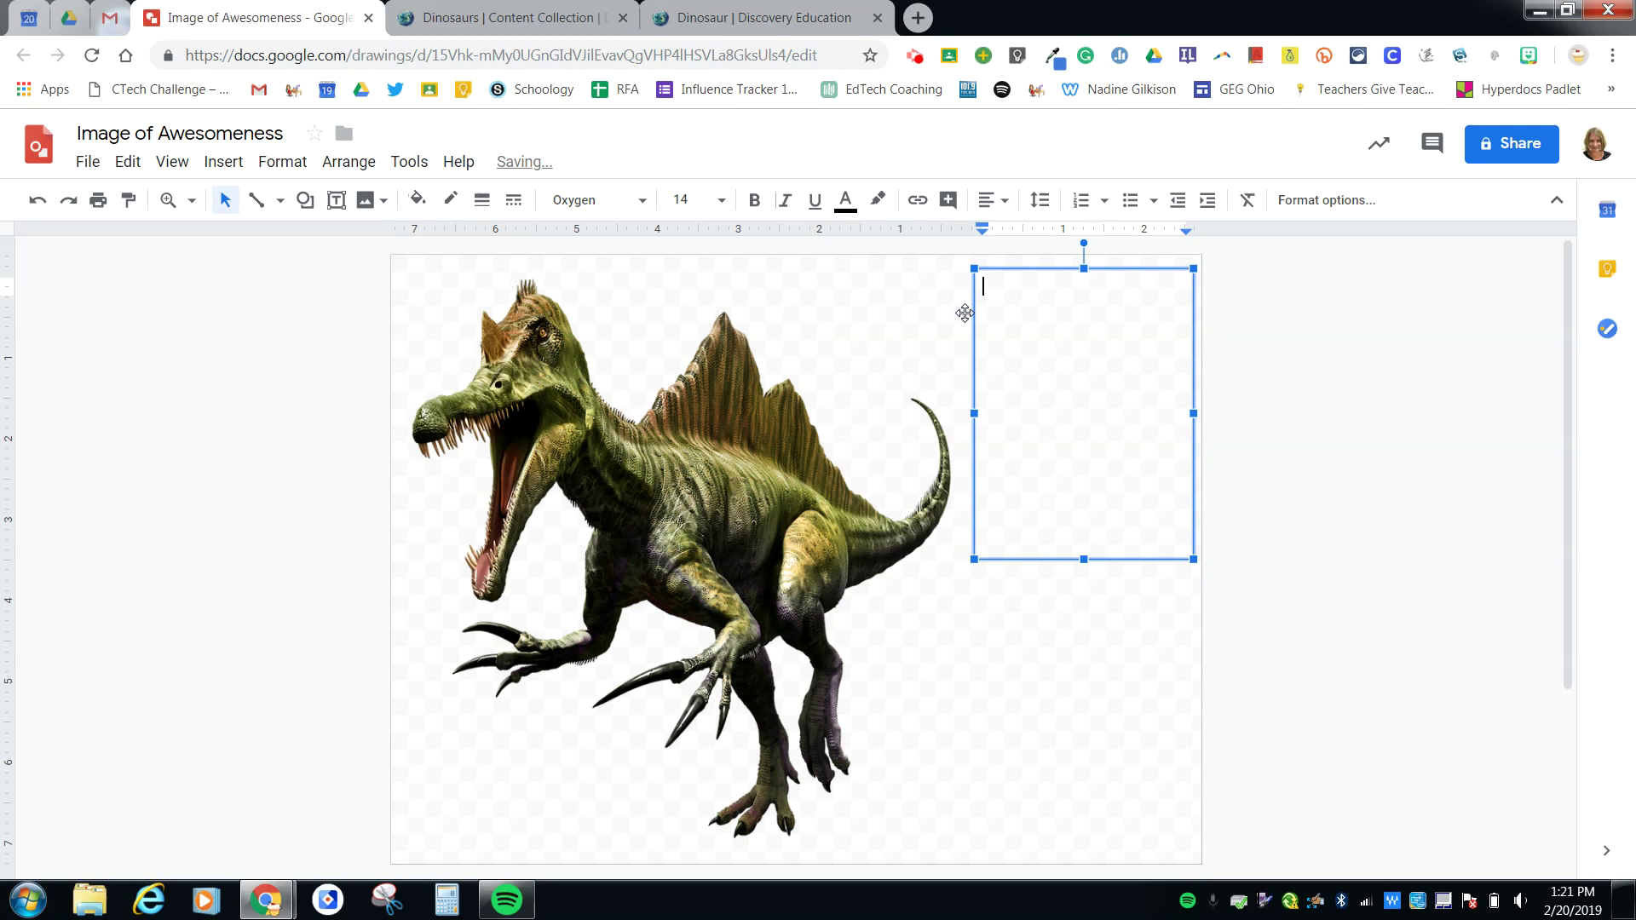
- Write the instruction "On this dinosaur, please label the:" in the text box and start a new line
{"action": "type", "text": "On this "}
{"action": "type", "text": "dino"}
{"action": "type", "text": "saur, I "}
{"action": "type", "text": "ase la"}
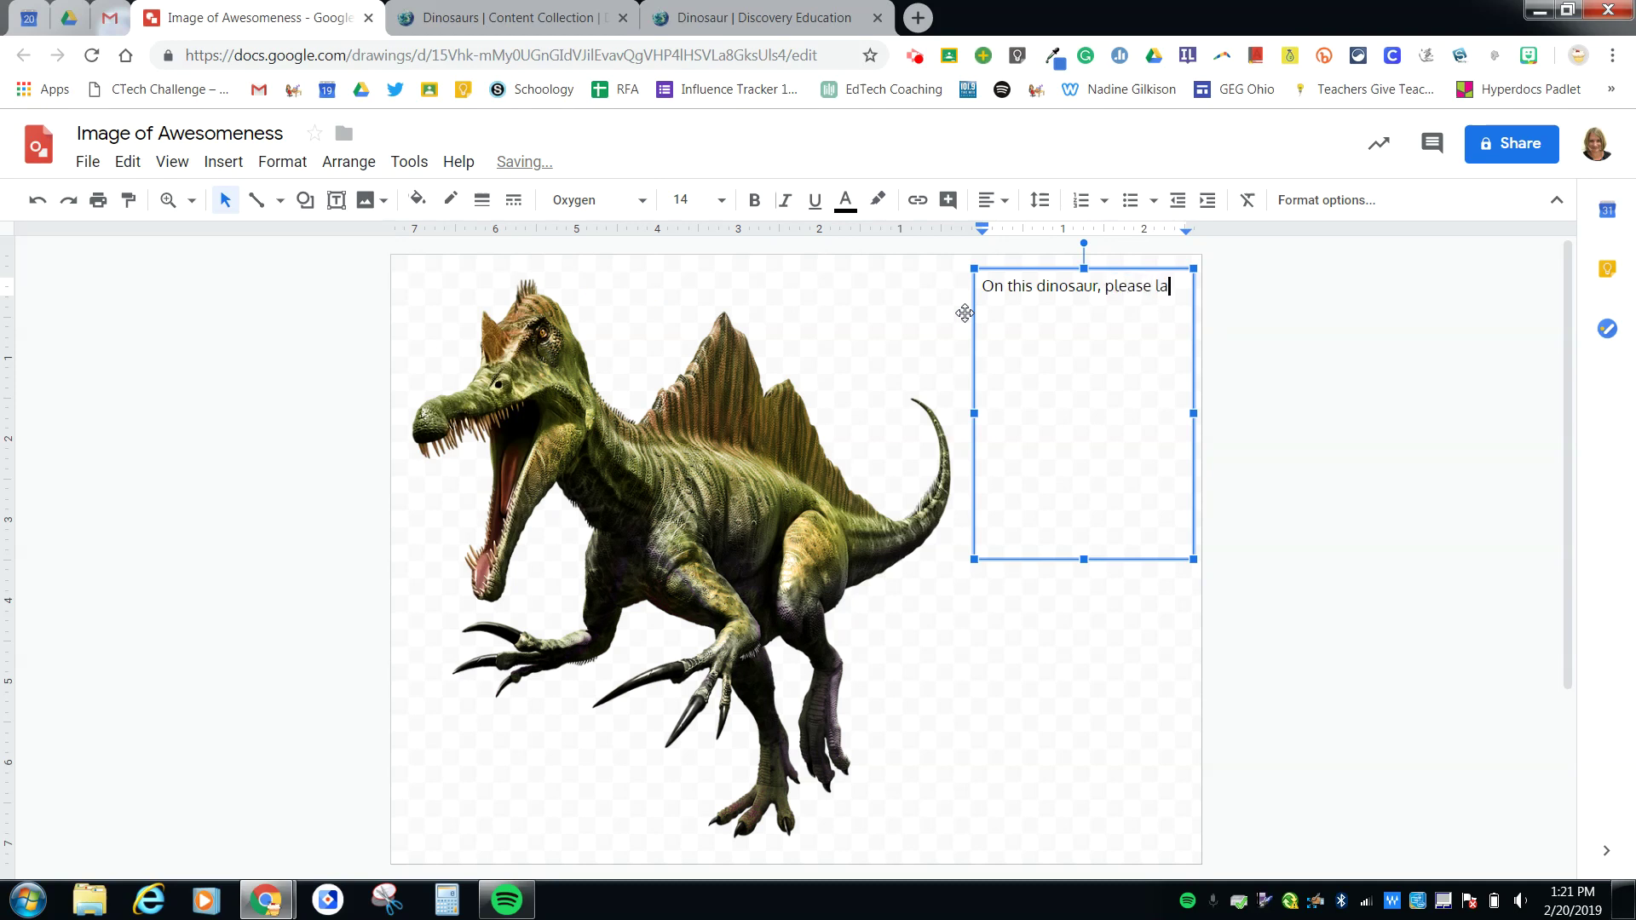
{"action": "type", "text": "bel the:"}
{"action": "key", "text": "Return"}
- Add a bulleted list with "Bitey parts", "Scratchy parts" and "Scary Parts", and shorten the text box to fit
{"action": "left_click", "coordinate": [1121, 207]}
{"action": "type", "text": "Bitey parts"}
{"action": "key", "text": "Return"}
{"action": "type", "text": "Scratchy parts"}
{"action": "key", "text": "Return"}
{"action": "type", "text": "Scary "}
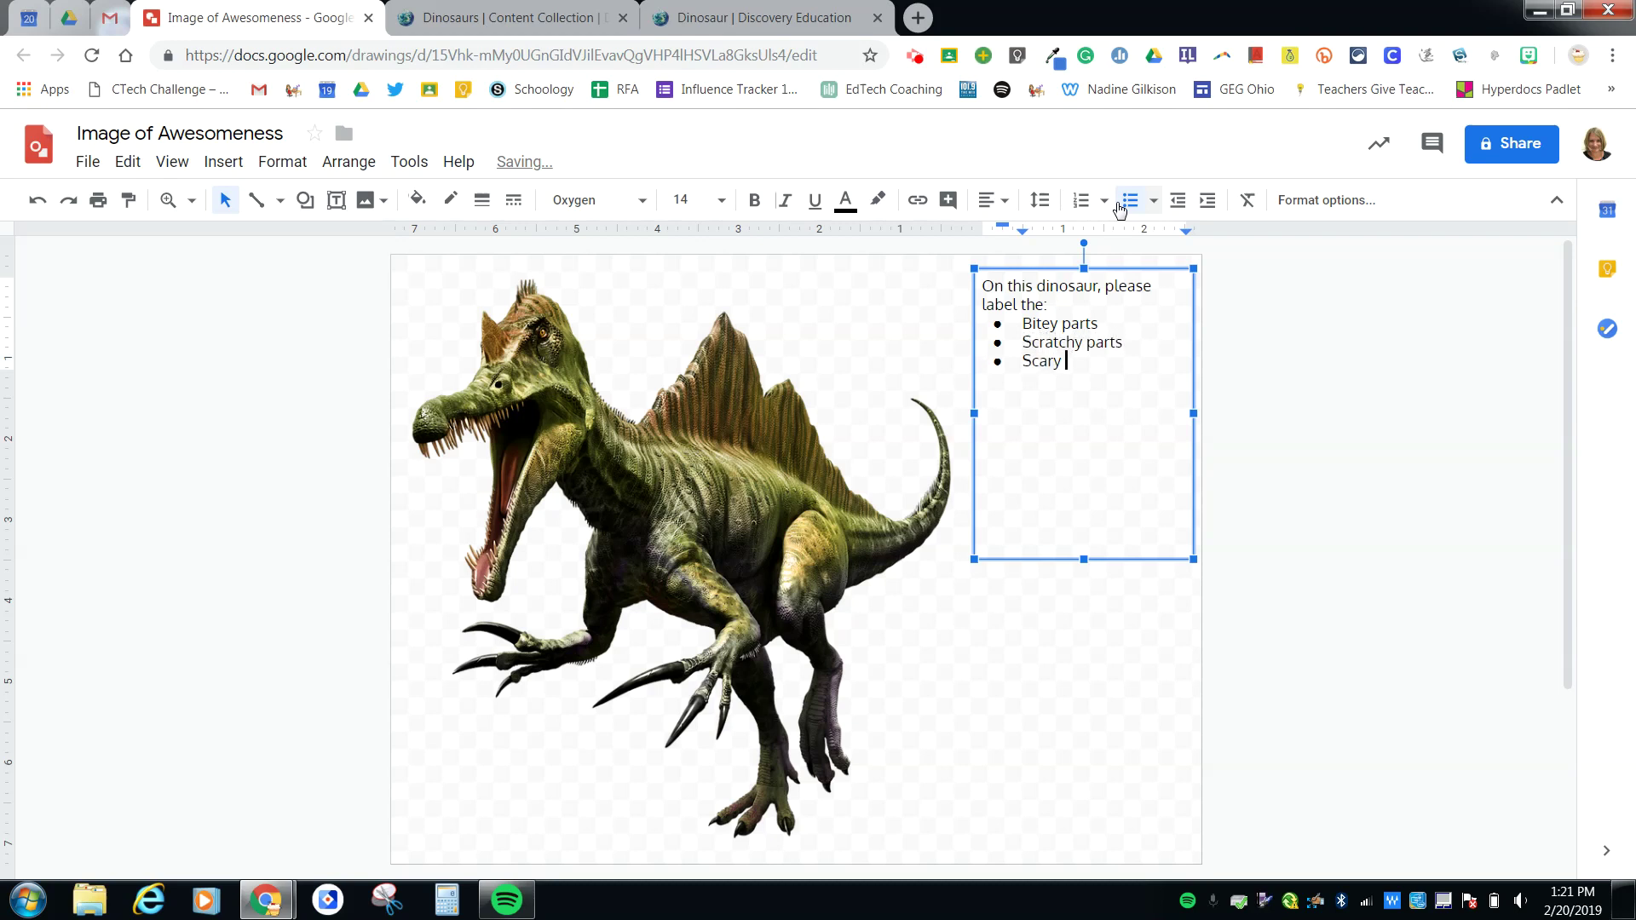
{"action": "type", "text": "Parts"}
{"action": "left_click", "coordinate": [1080, 556]}
{"action": "left_click_drag", "start_coordinate": [1080, 556], "coordinate": [1081, 392]}
- Shrink the dinosaur image to about 5 inches wide and nudge it right and slightly up on the canvas
{"action": "left_click", "coordinate": [887, 808]}
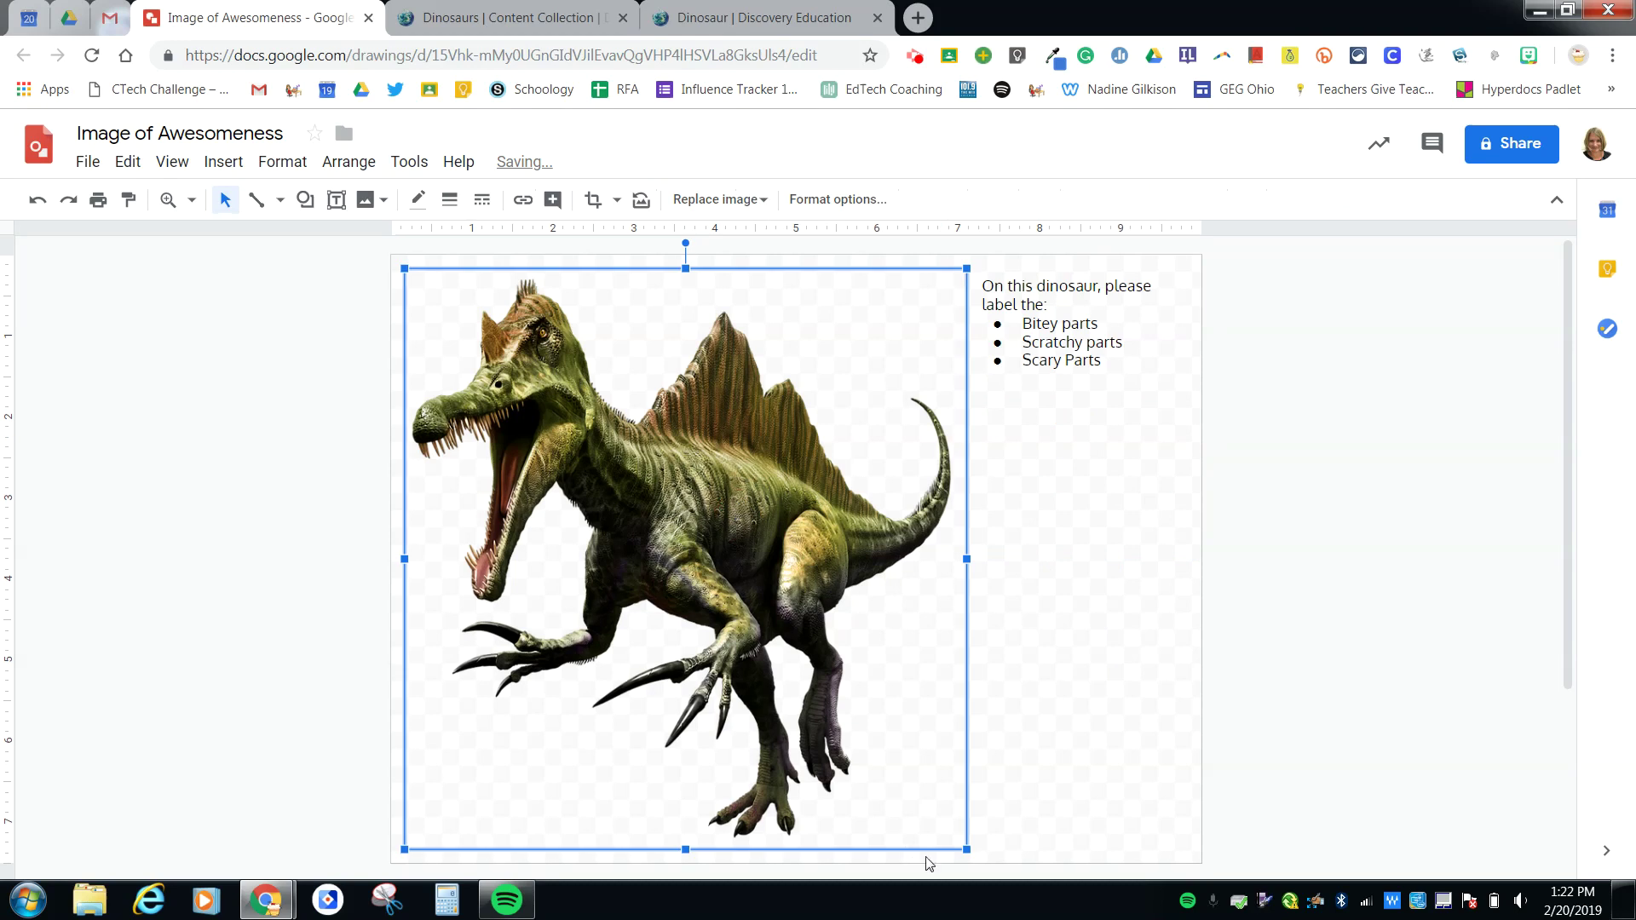
{"action": "left_click_drag", "start_coordinate": [967, 850], "coordinate": [823, 698]}
{"action": "key", "text": "Right"}
{"action": "key", "text": "Right"}
{"action": "key", "text": "Right"}
{"action": "key", "text": "Right"}
{"action": "key", "text": "Right"}
{"action": "key", "text": "Right"}
{"action": "key", "text": "Right"}
{"action": "key", "text": "Right"}
{"action": "key", "text": "Right"}
{"action": "key", "text": "Right"}
{"action": "key", "text": "Right"}
{"action": "key", "text": "Right"}
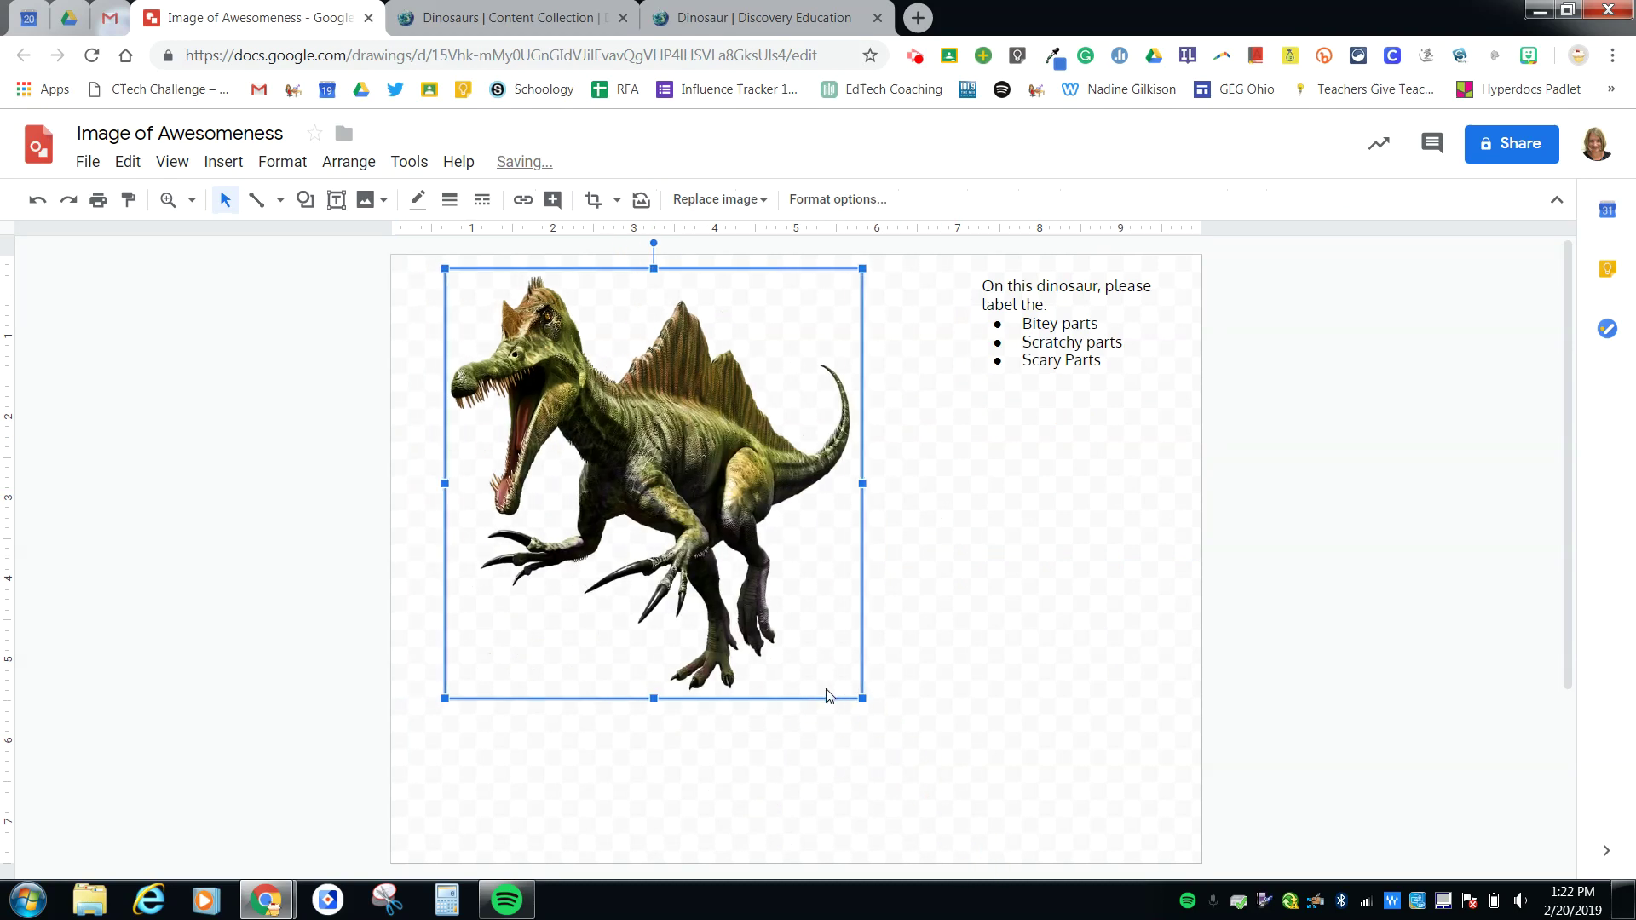
{"action": "key", "text": "Up"}
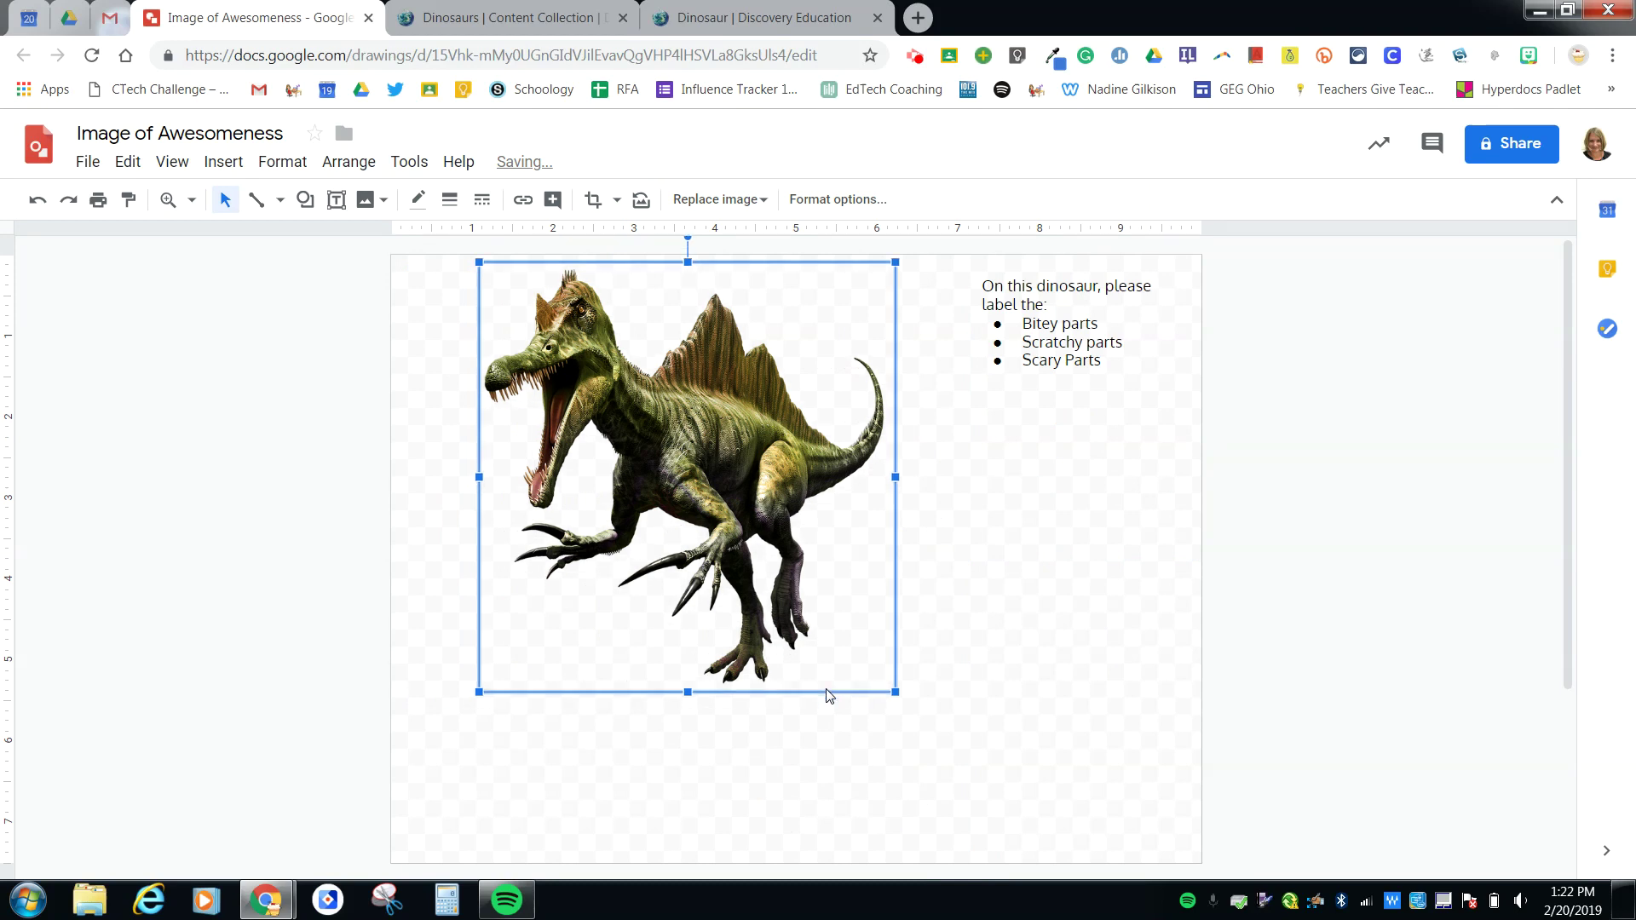
- Copy the opening paragraph of the Discovery Education "Dinosaur" article, from "Dinosaur, any member" to "Saurischia."
{"action": "left_click", "coordinate": [714, 19]}
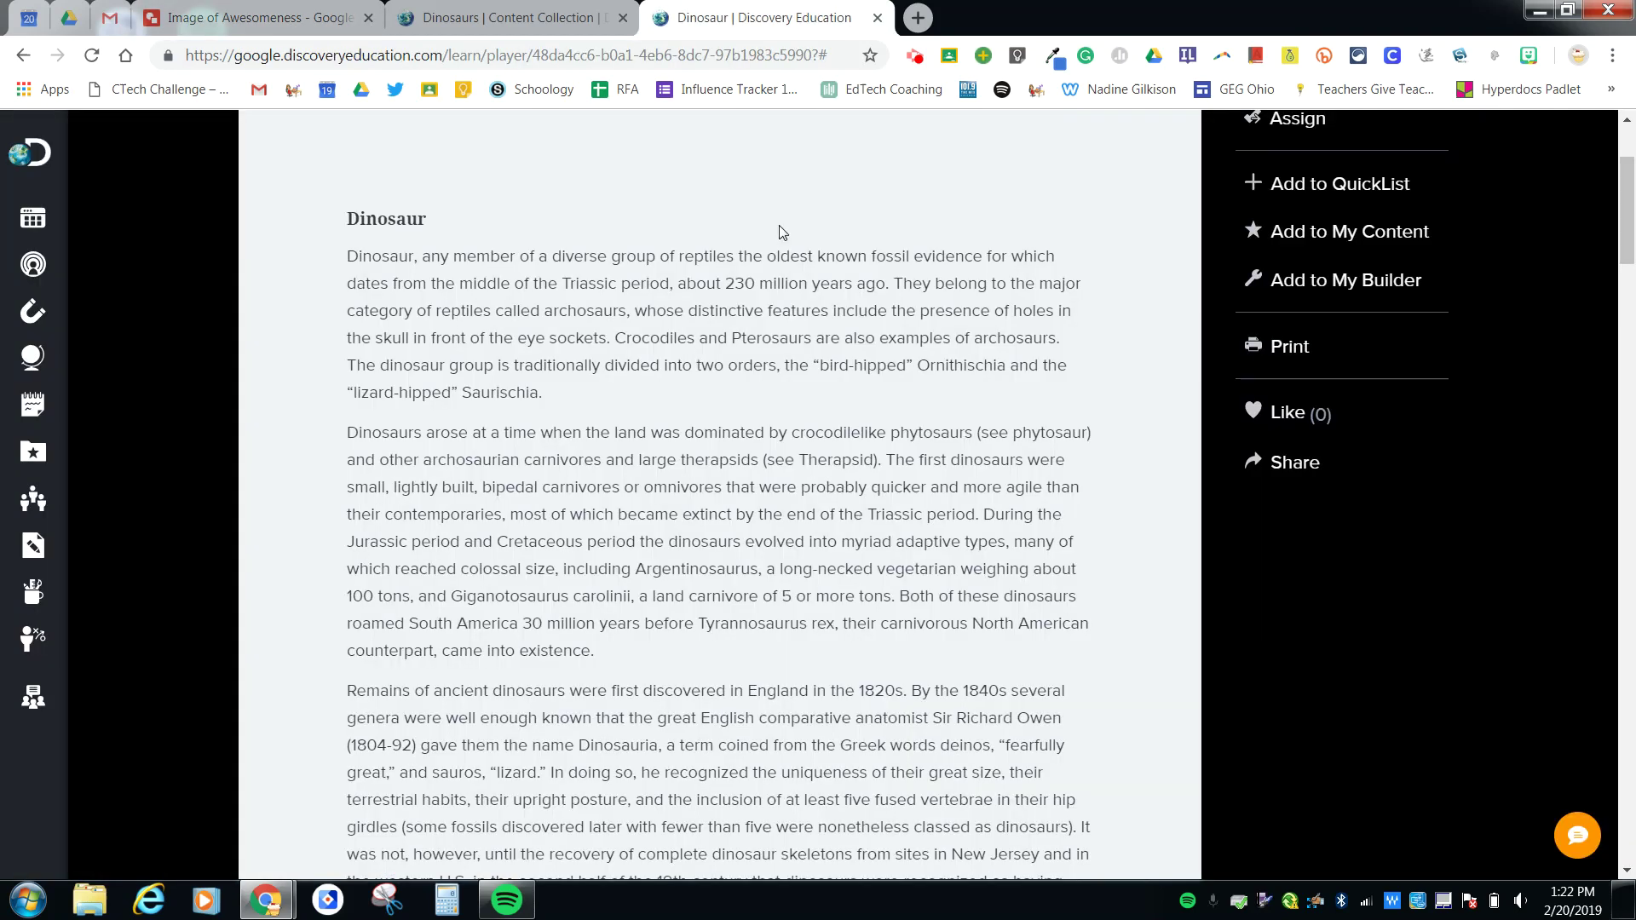
{"action": "left_click_drag", "start_coordinate": [349, 252], "coordinate": [560, 395]}
{"action": "key", "text": "ctrl+c"}
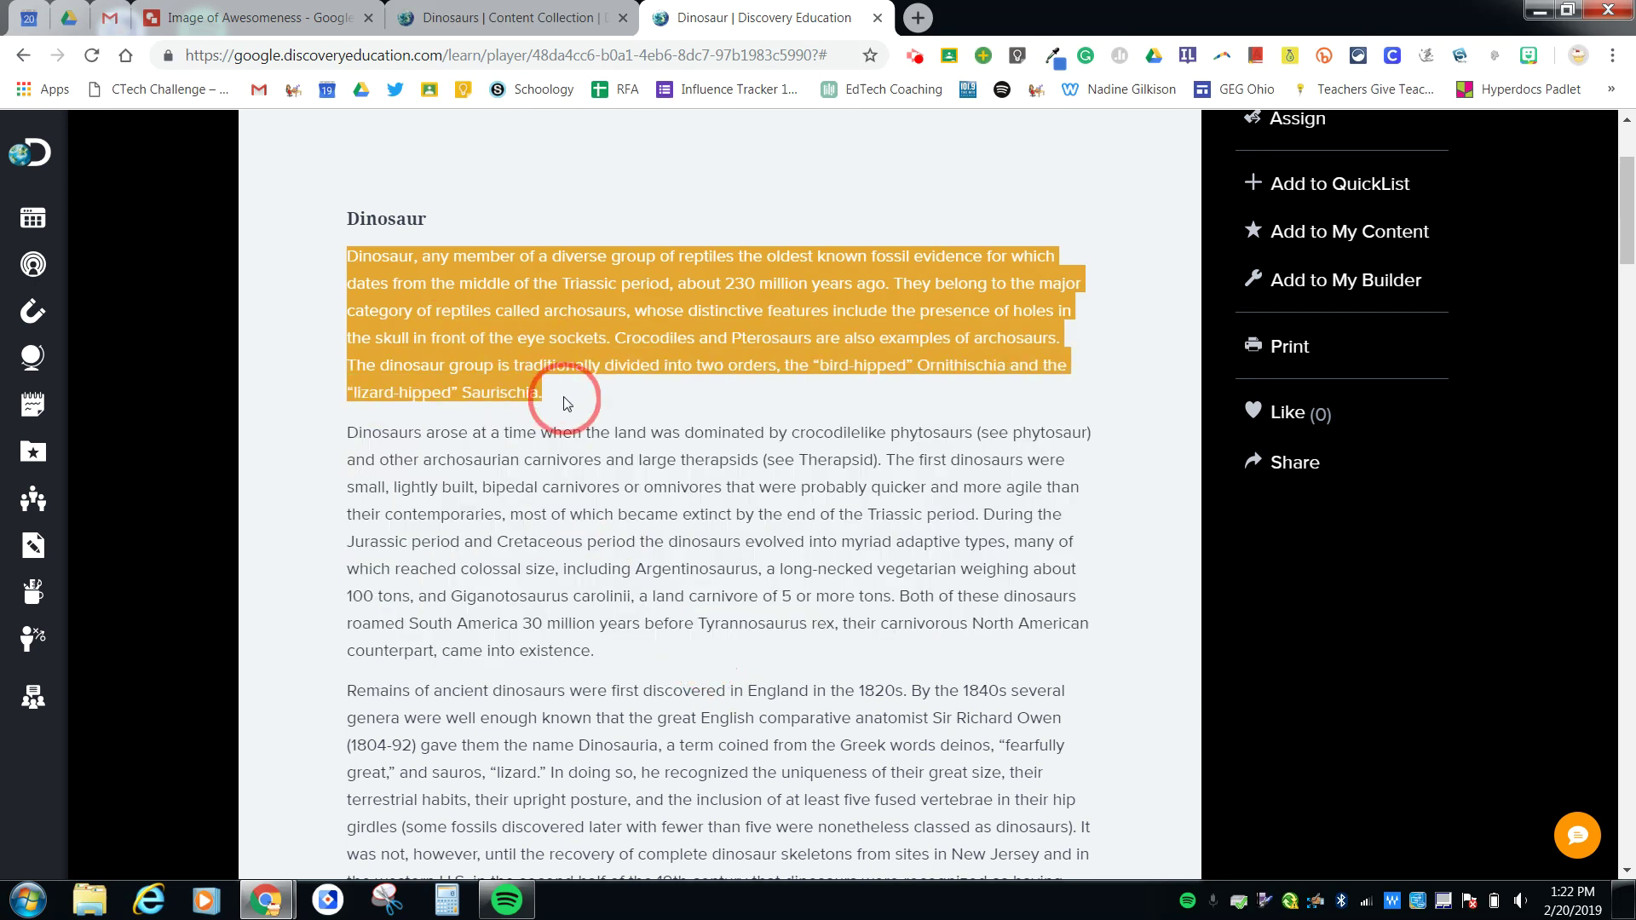
{"action": "right_click", "coordinate": [470, 336]}
{"action": "left_click", "coordinate": [508, 358]}
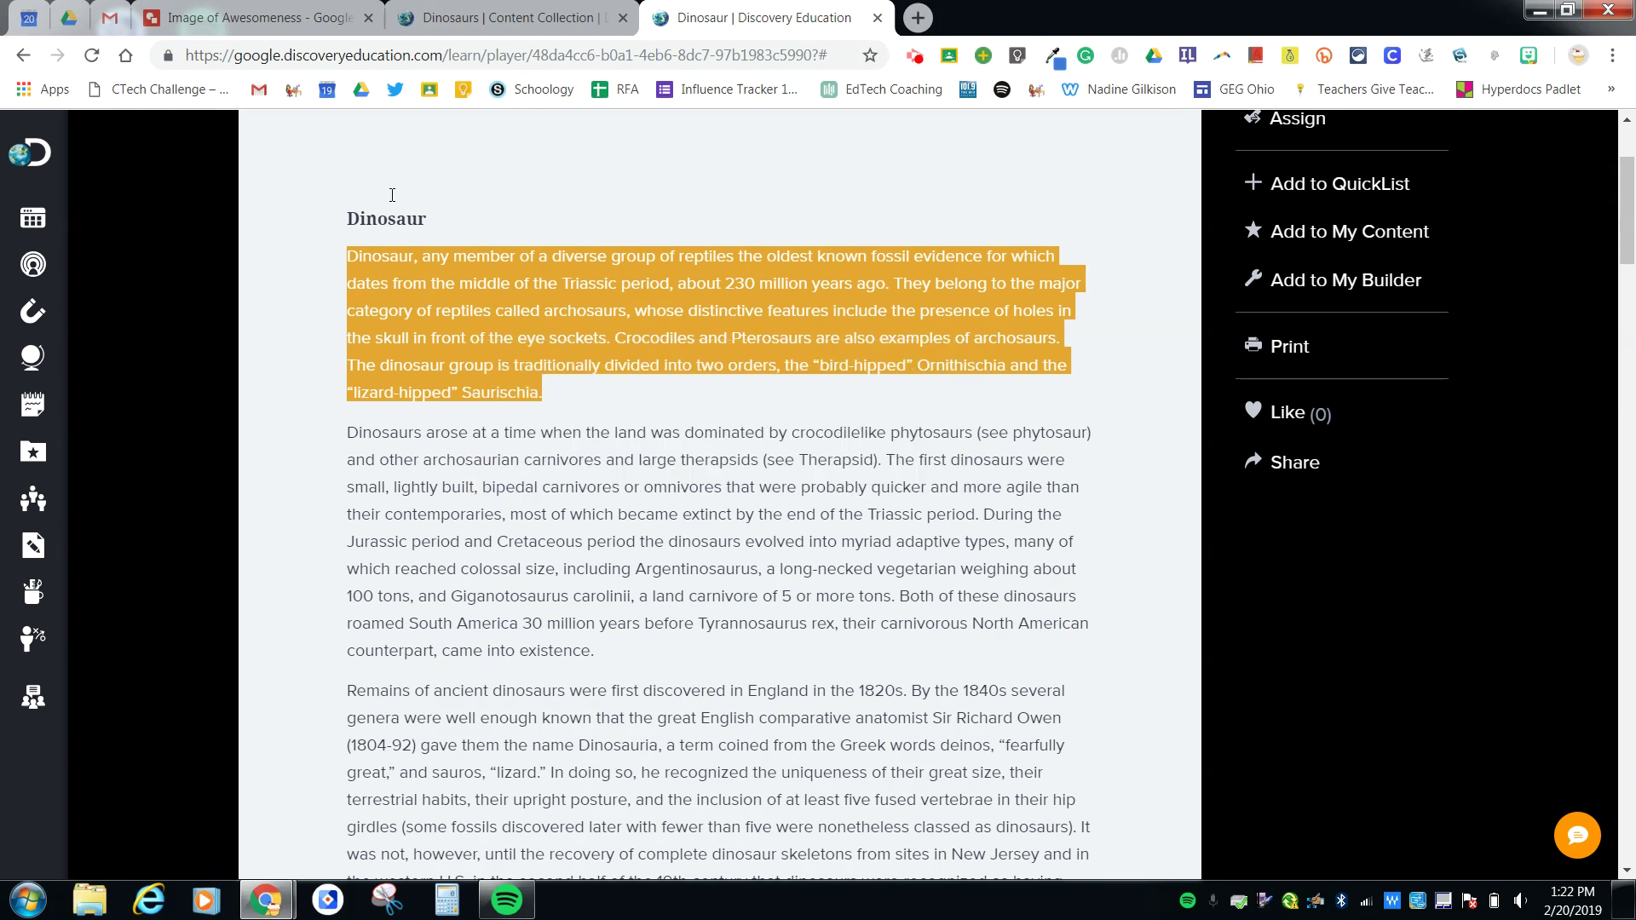
- Paste the paragraph into the Image of Awesomeness drawing, place it below the instructions and enlarge its text box
{"action": "left_click", "coordinate": [196, 17]}
{"action": "right_click", "coordinate": [1012, 518]}
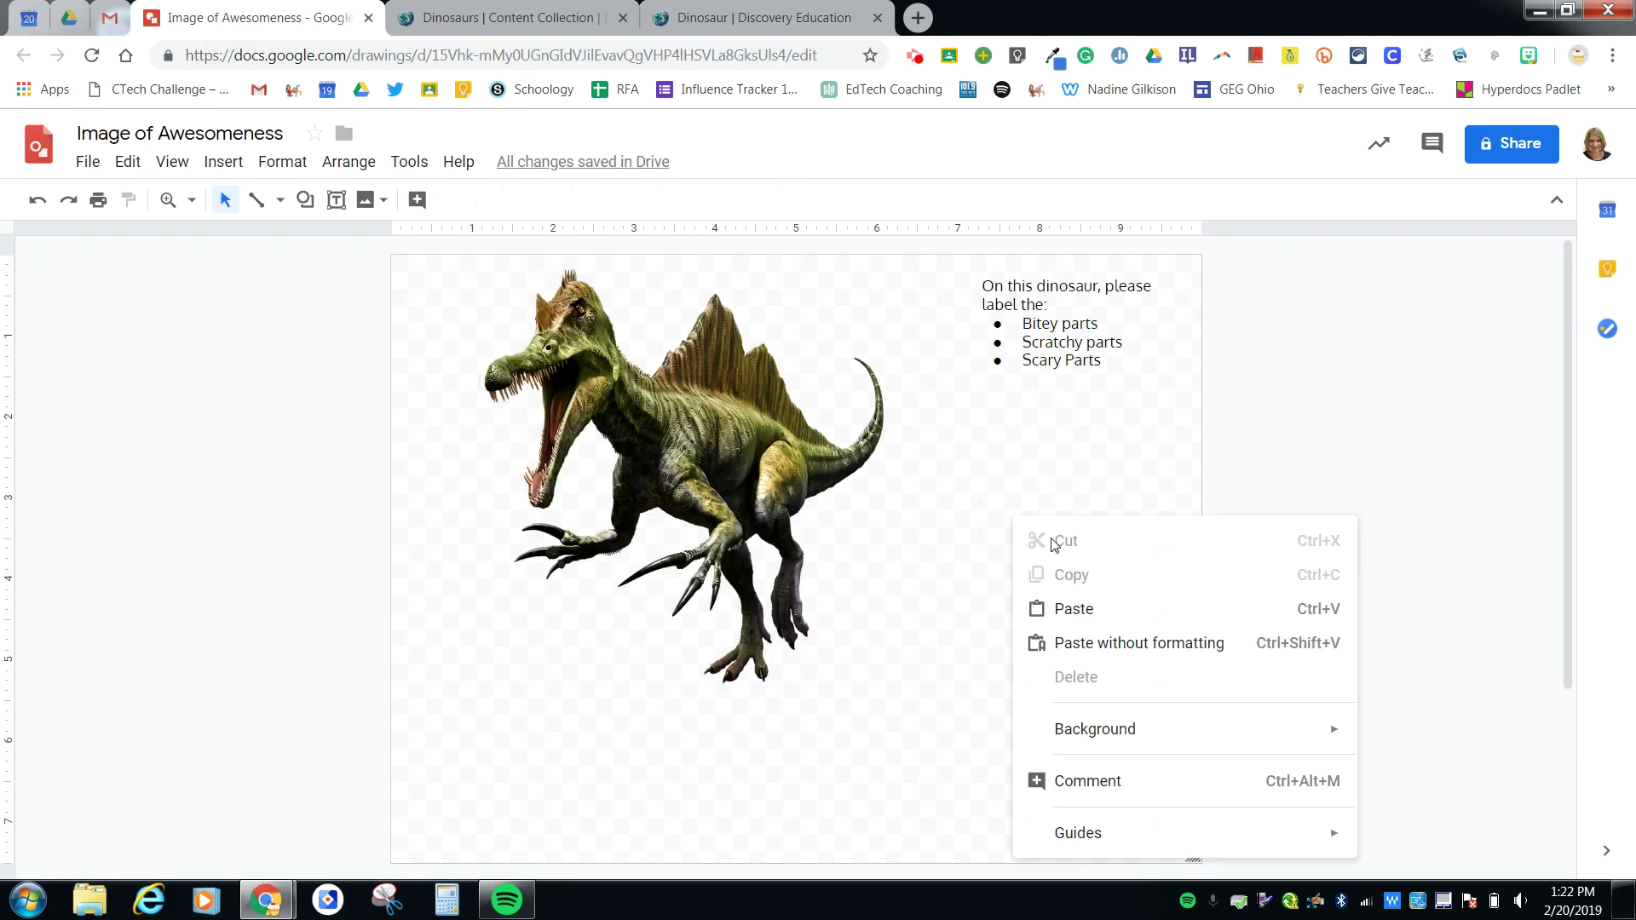
{"action": "left_click", "coordinate": [1076, 609]}
{"action": "left_click_drag", "start_coordinate": [466, 259], "coordinate": [999, 411]}
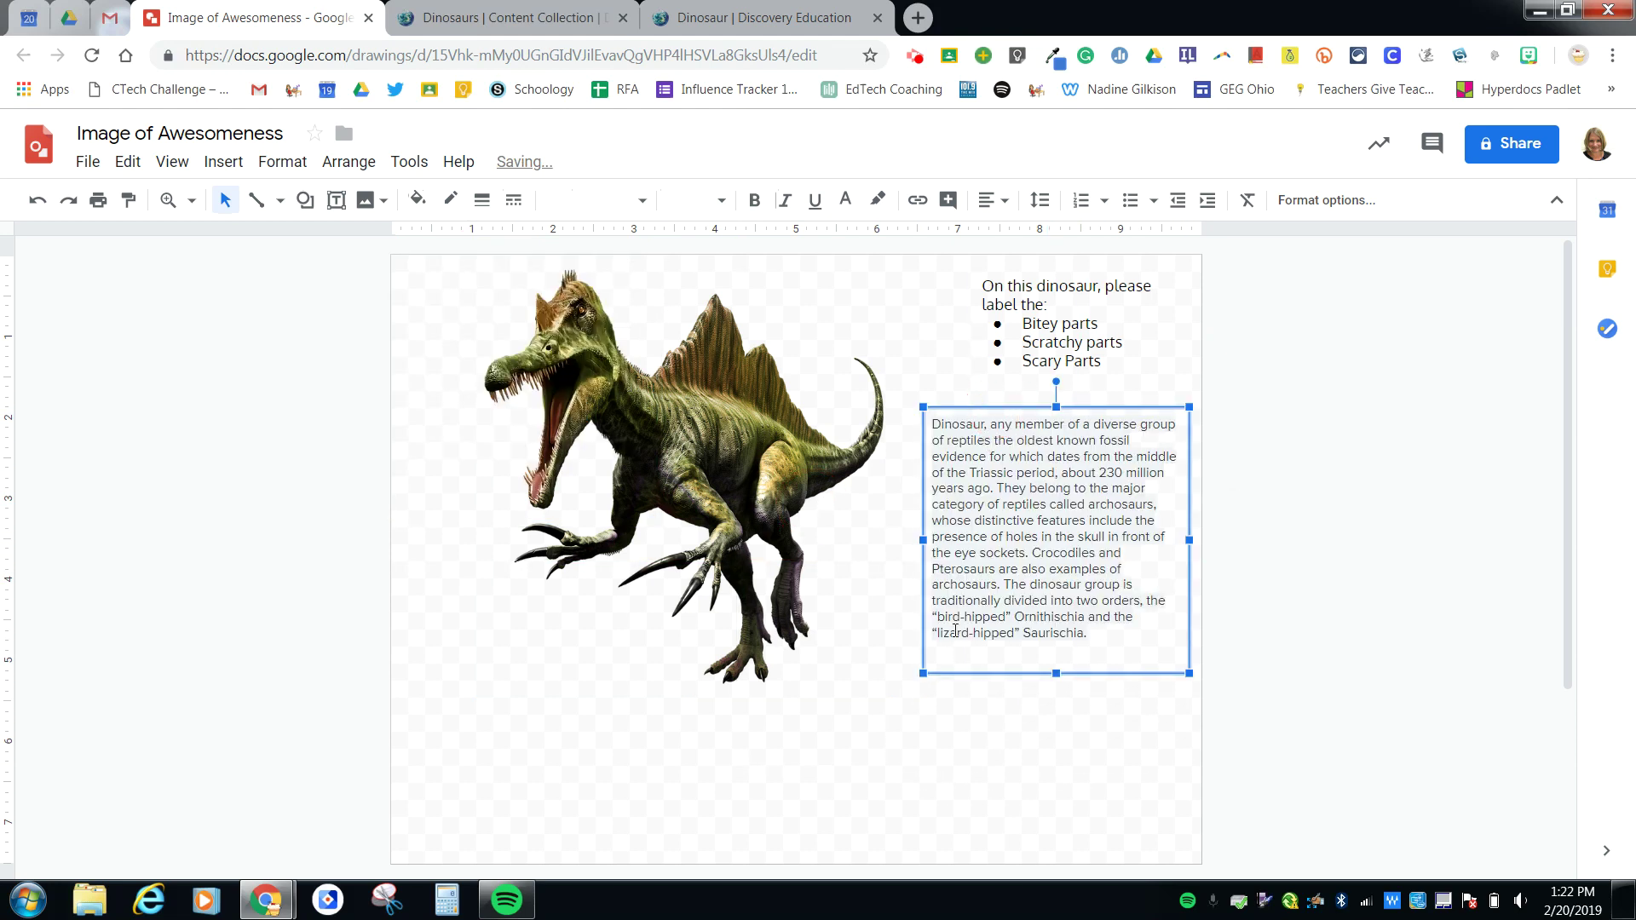
{"action": "left_click_drag", "start_coordinate": [923, 673], "coordinate": [840, 827]}
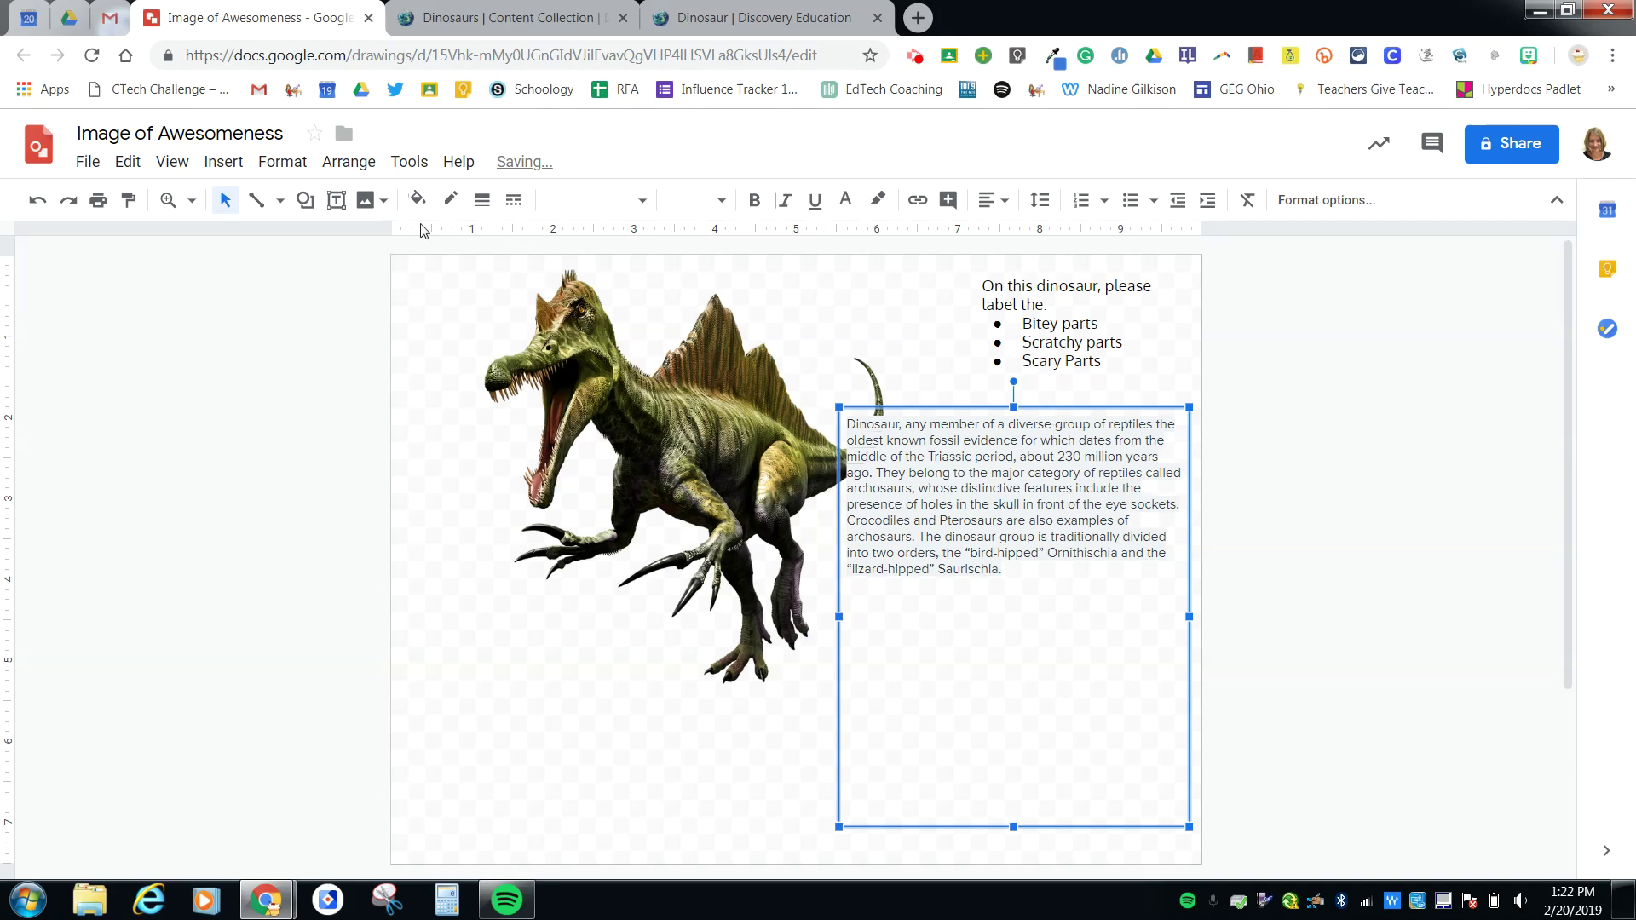
- Set the font size of the pasted dinosaur paragraph to 18
{"action": "left_click", "coordinate": [1001, 568]}
{"action": "left_click_drag", "start_coordinate": [1001, 568], "coordinate": [847, 424]}
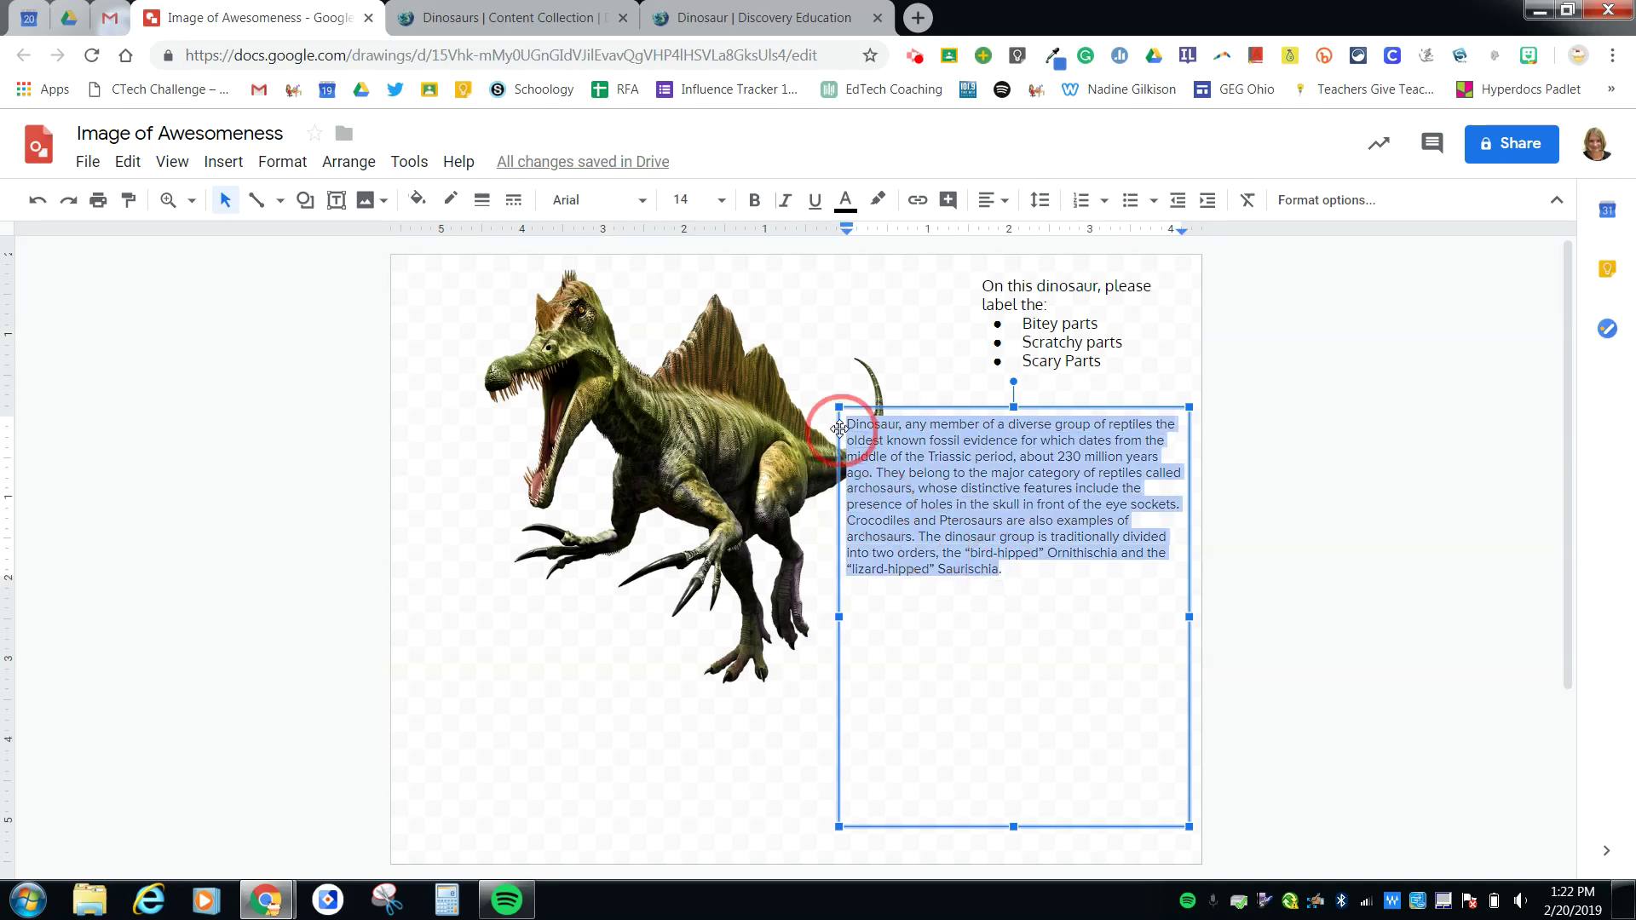
{"action": "left_click", "coordinate": [724, 203]}
{"action": "left_click", "coordinate": [689, 511]}
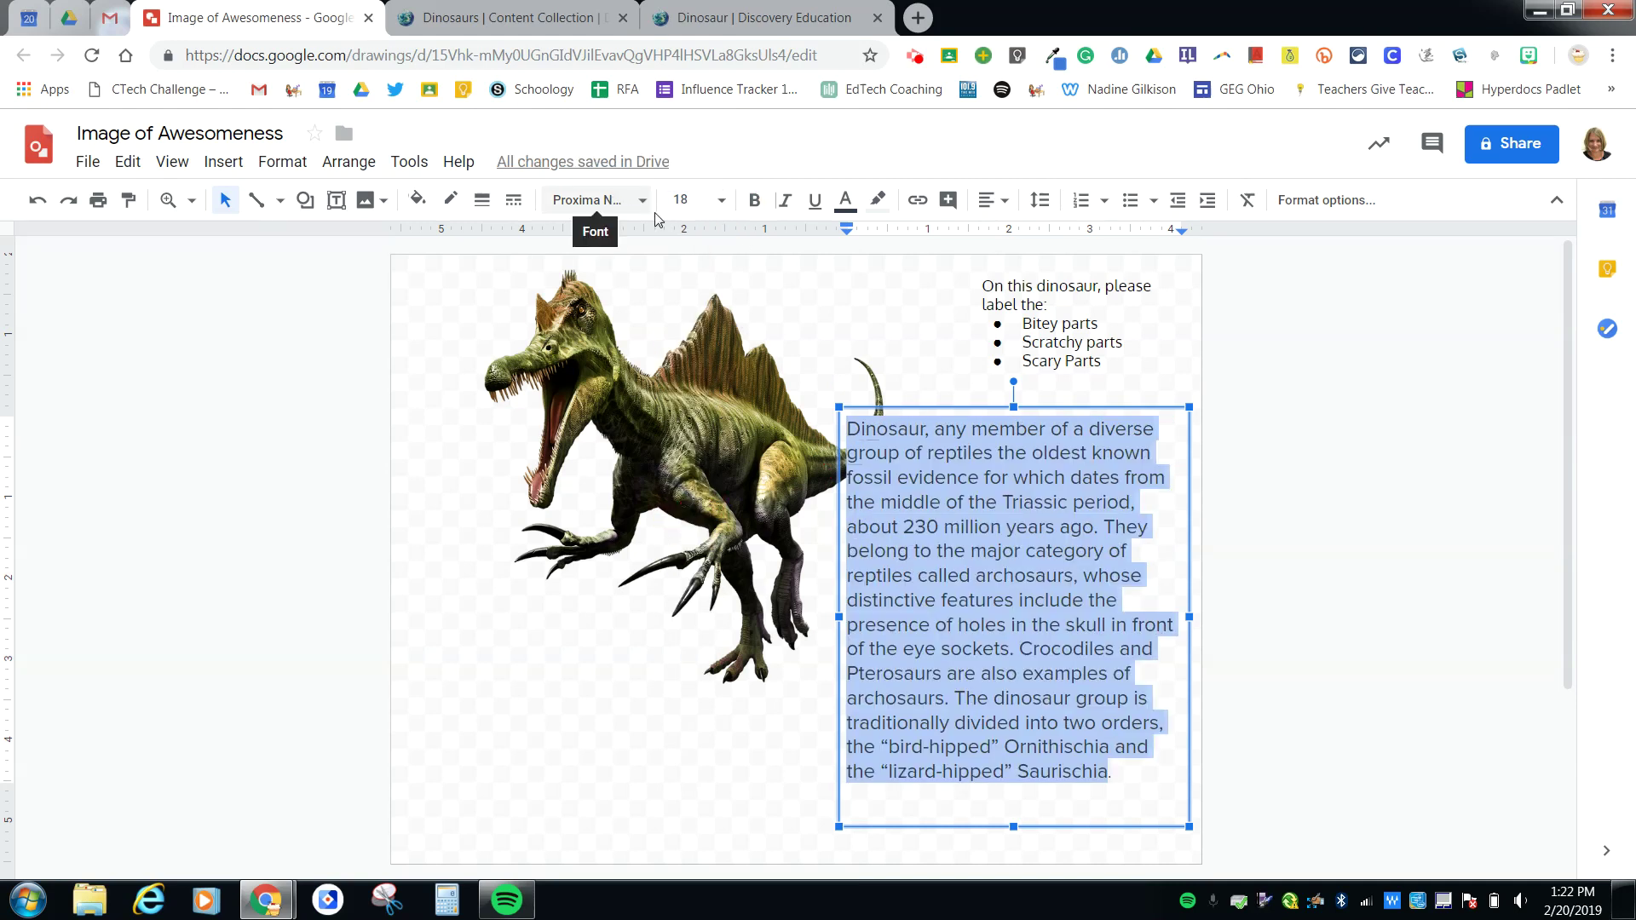
{"action": "left_click", "coordinate": [914, 528]}
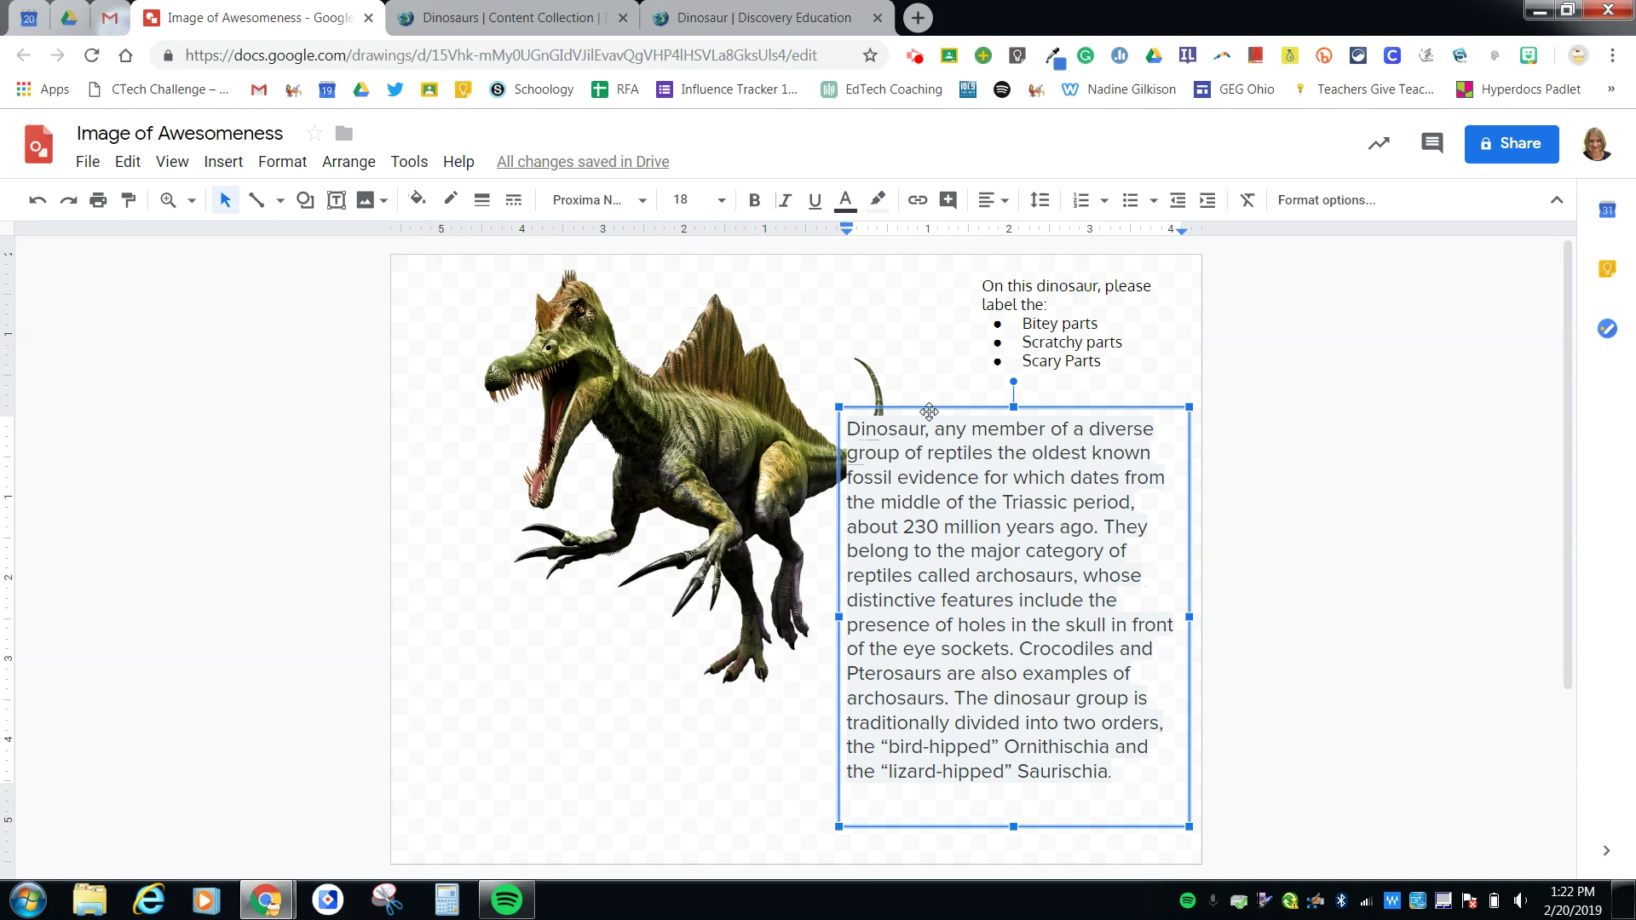
- Move the dinosaur image down and left beside the paragraph, and place the labeling instructions above the image
{"action": "left_click_drag", "start_coordinate": [796, 413], "coordinate": [742, 558]}
{"action": "left_click", "coordinate": [974, 581]}
{"action": "left_click", "coordinate": [1048, 304]}
{"action": "left_click_drag", "start_coordinate": [1055, 267], "coordinate": [603, 279]}
{"action": "left_click", "coordinate": [1325, 462]}
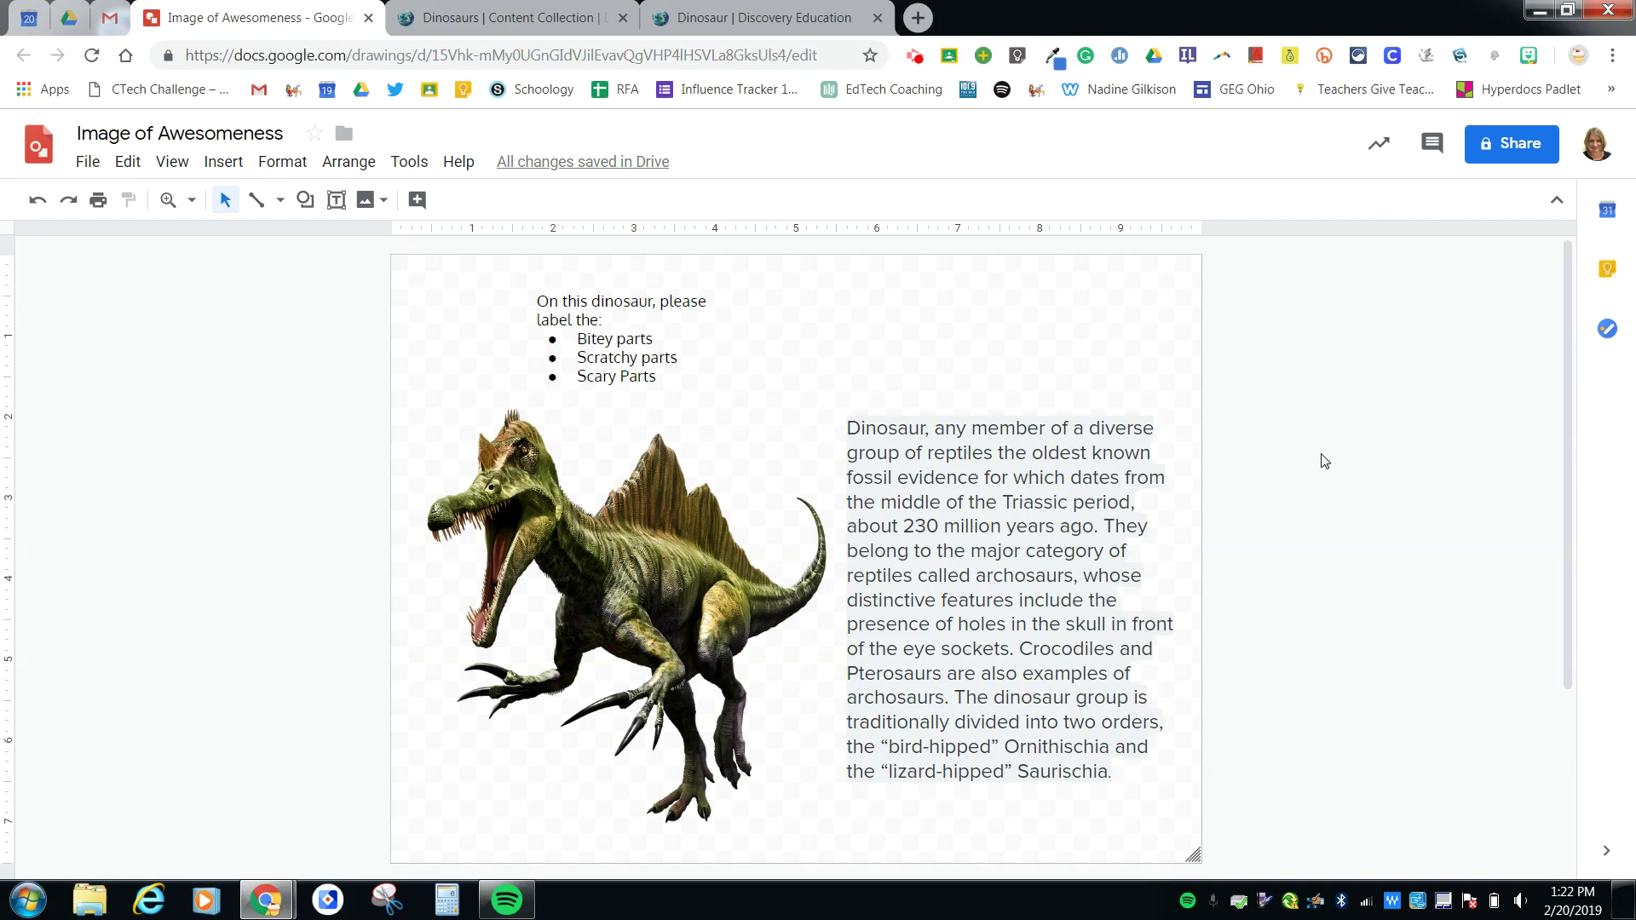
{"action": "left_click", "coordinate": [844, 780]}
{"action": "left_click", "coordinate": [682, 635]}
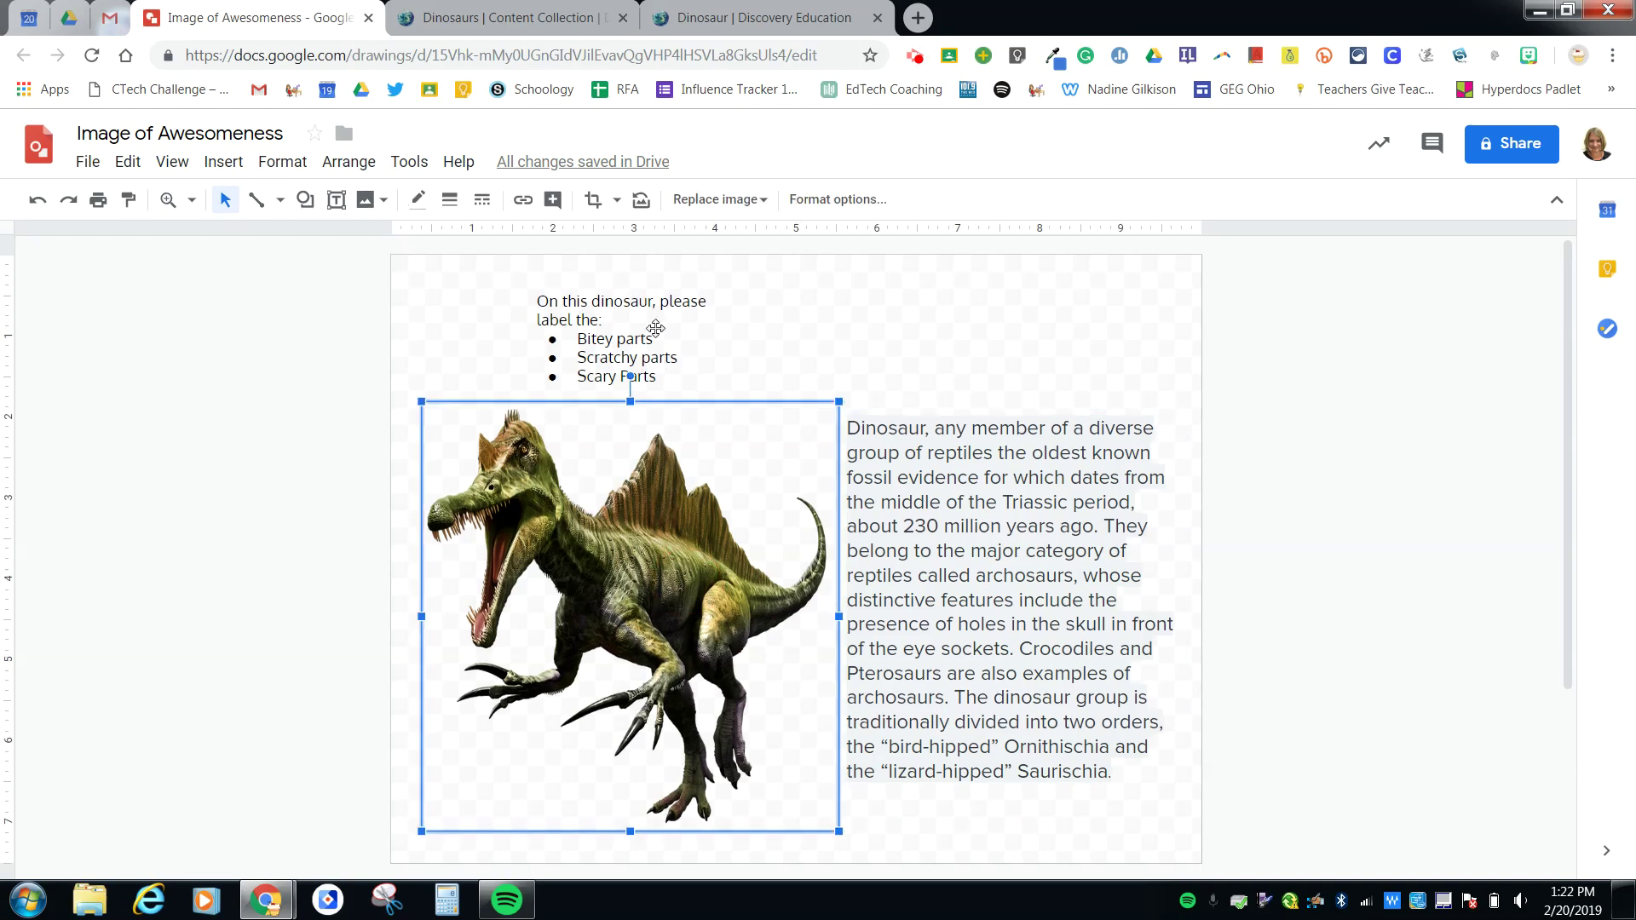
{"action": "left_click", "coordinate": [655, 328]}
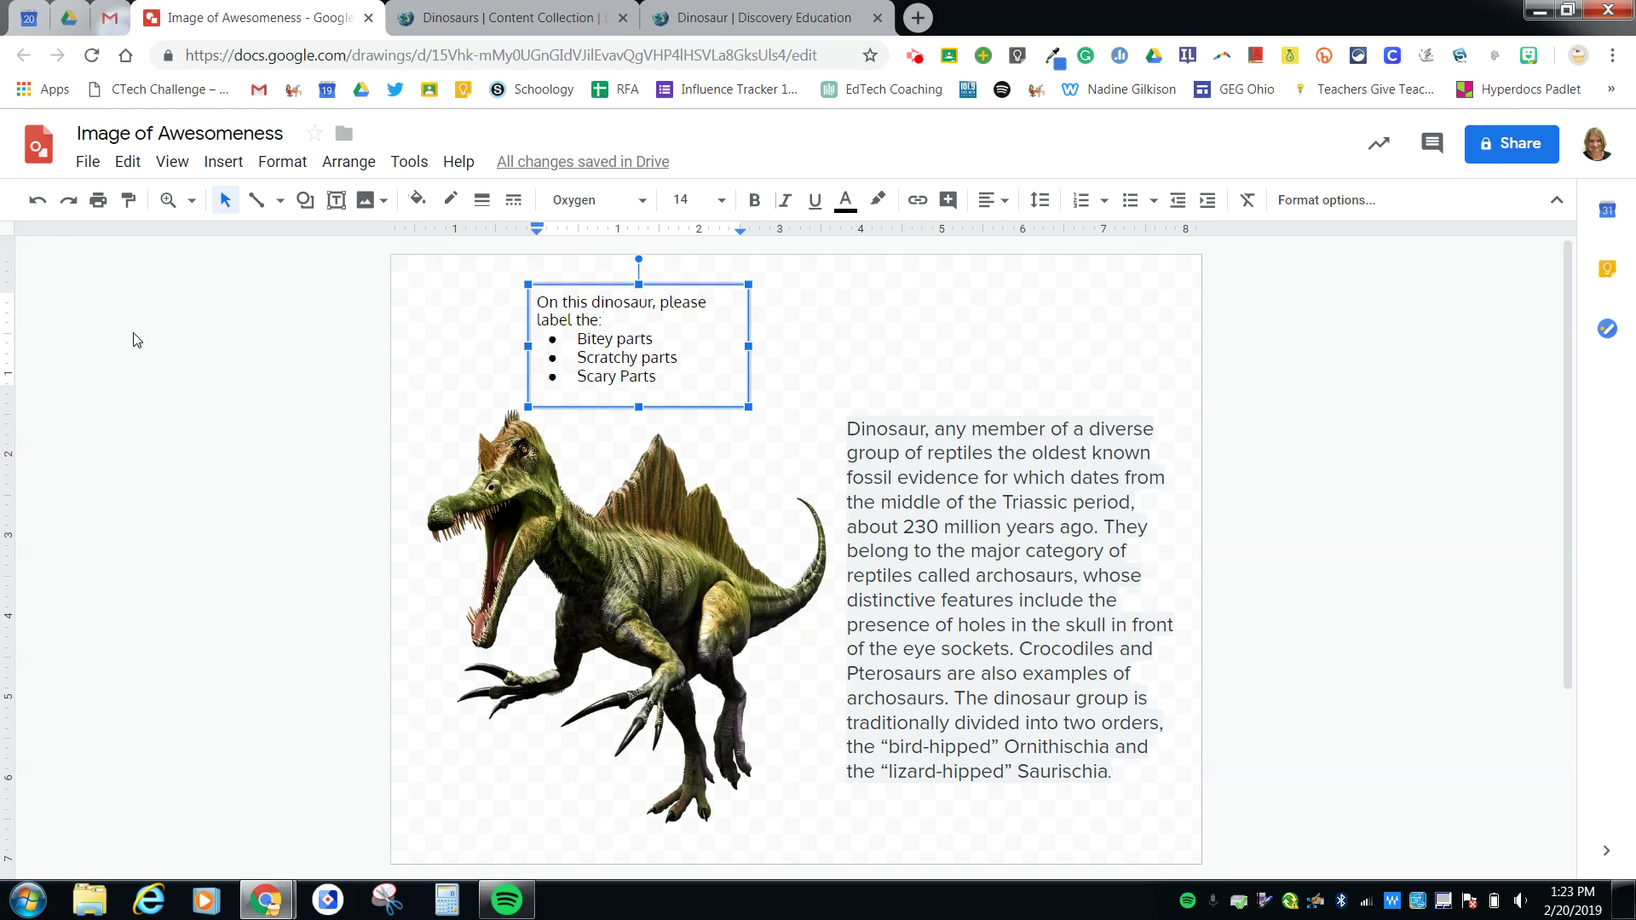
- Publish the drawing to the web at the Large (1440x1080) image size and copy its published link
{"action": "left_click", "coordinate": [85, 162]}
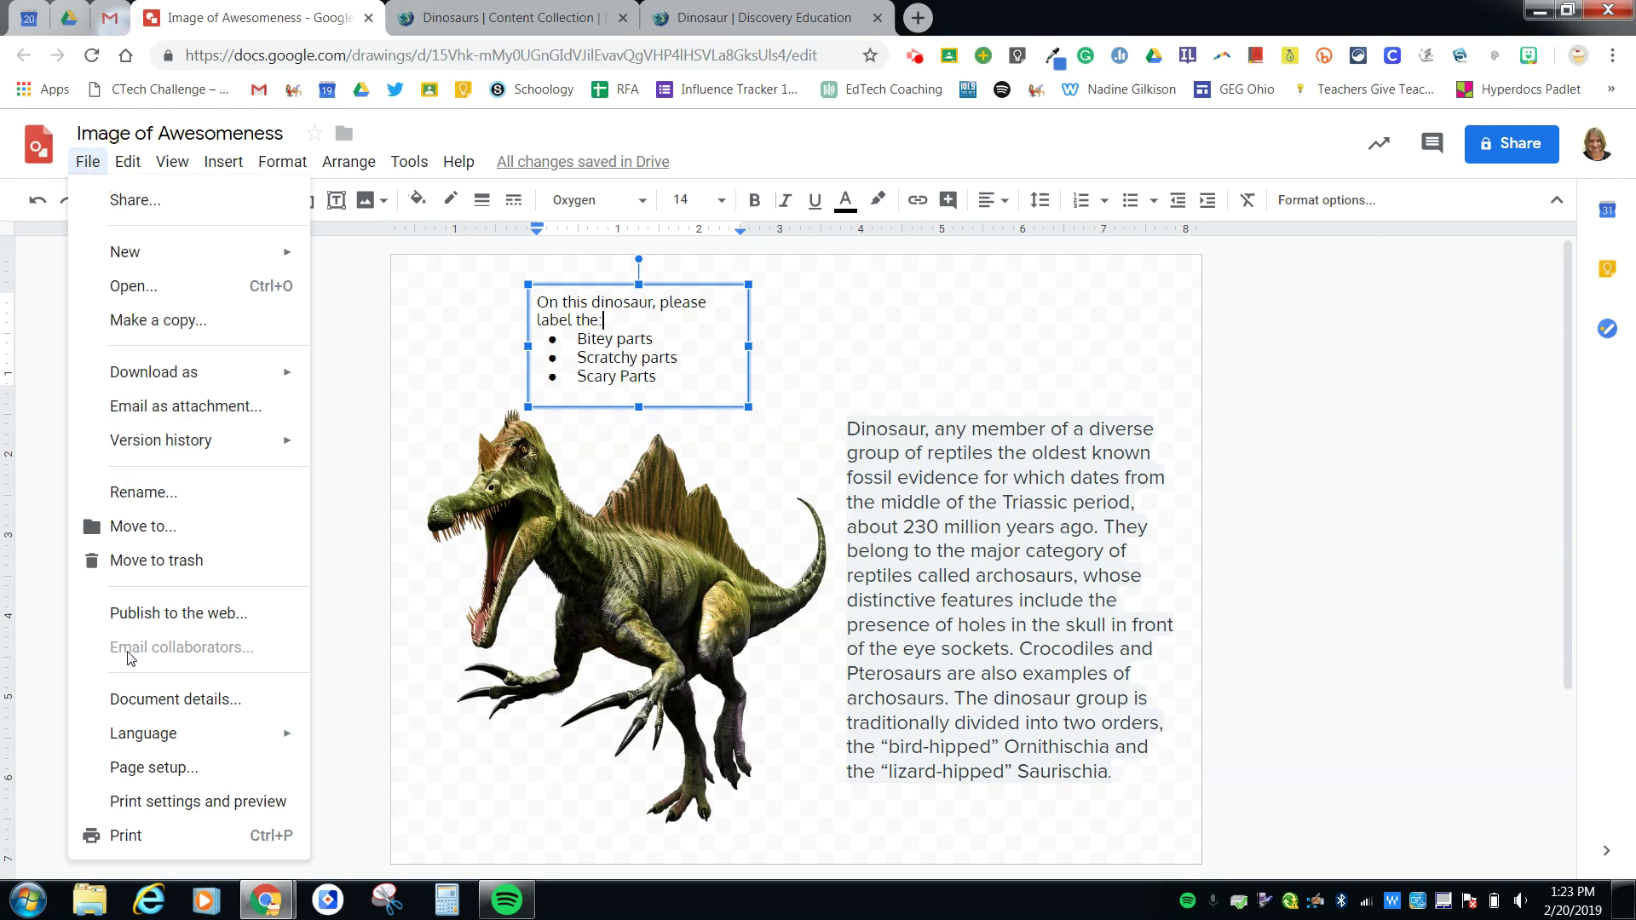
{"action": "left_click", "coordinate": [147, 613]}
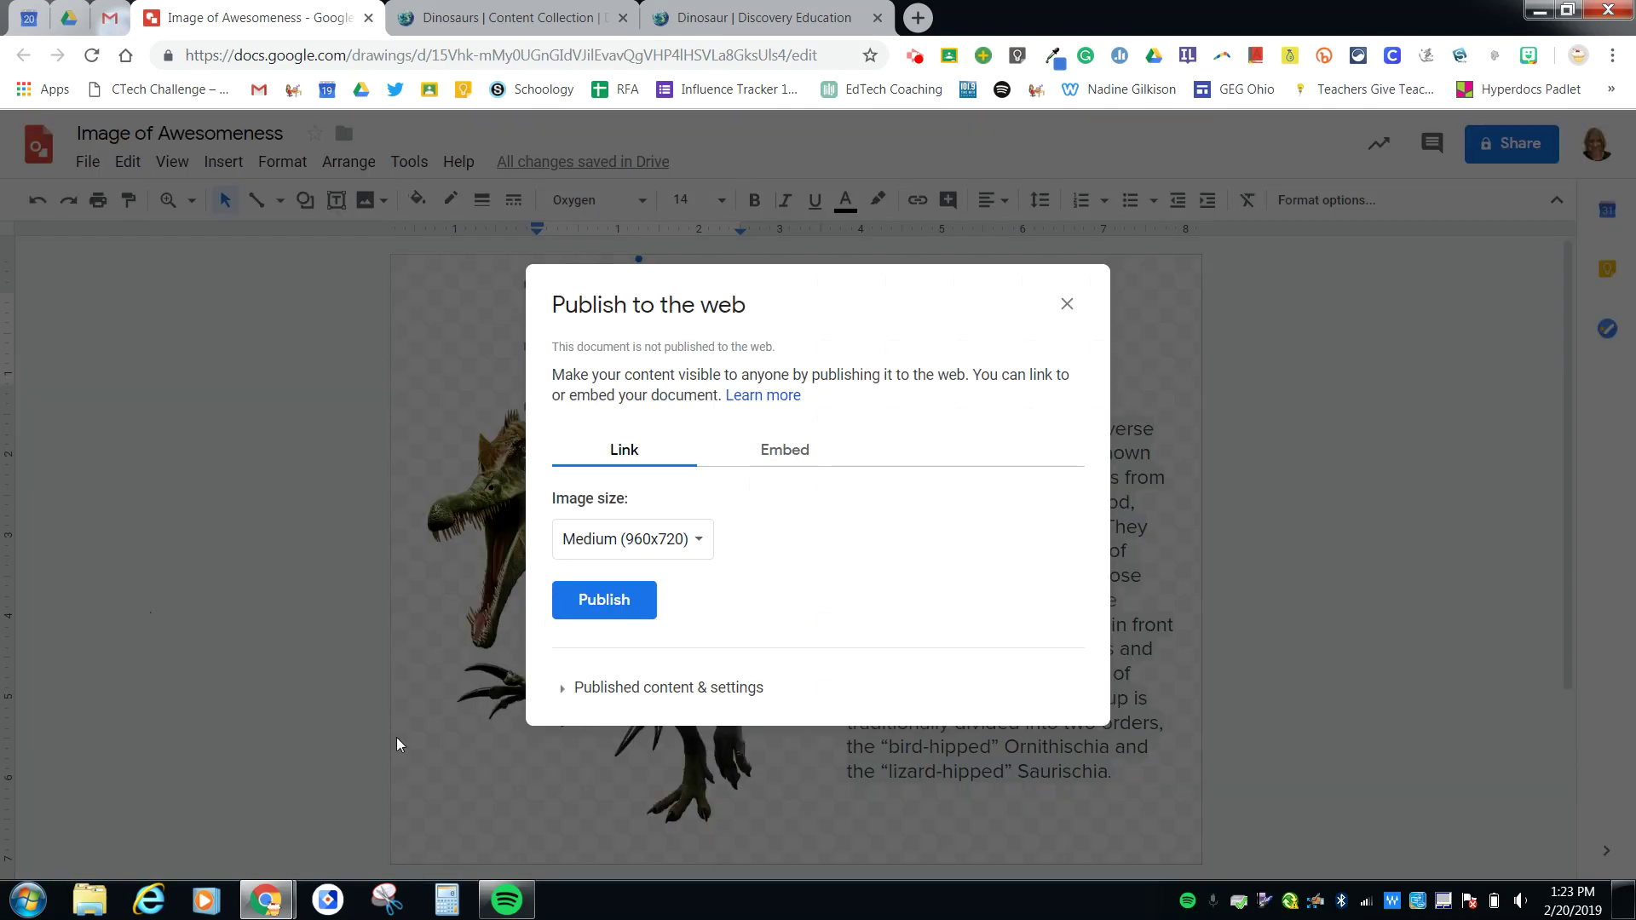
{"action": "left_click", "coordinate": [629, 539]}
{"action": "left_click", "coordinate": [631, 571]}
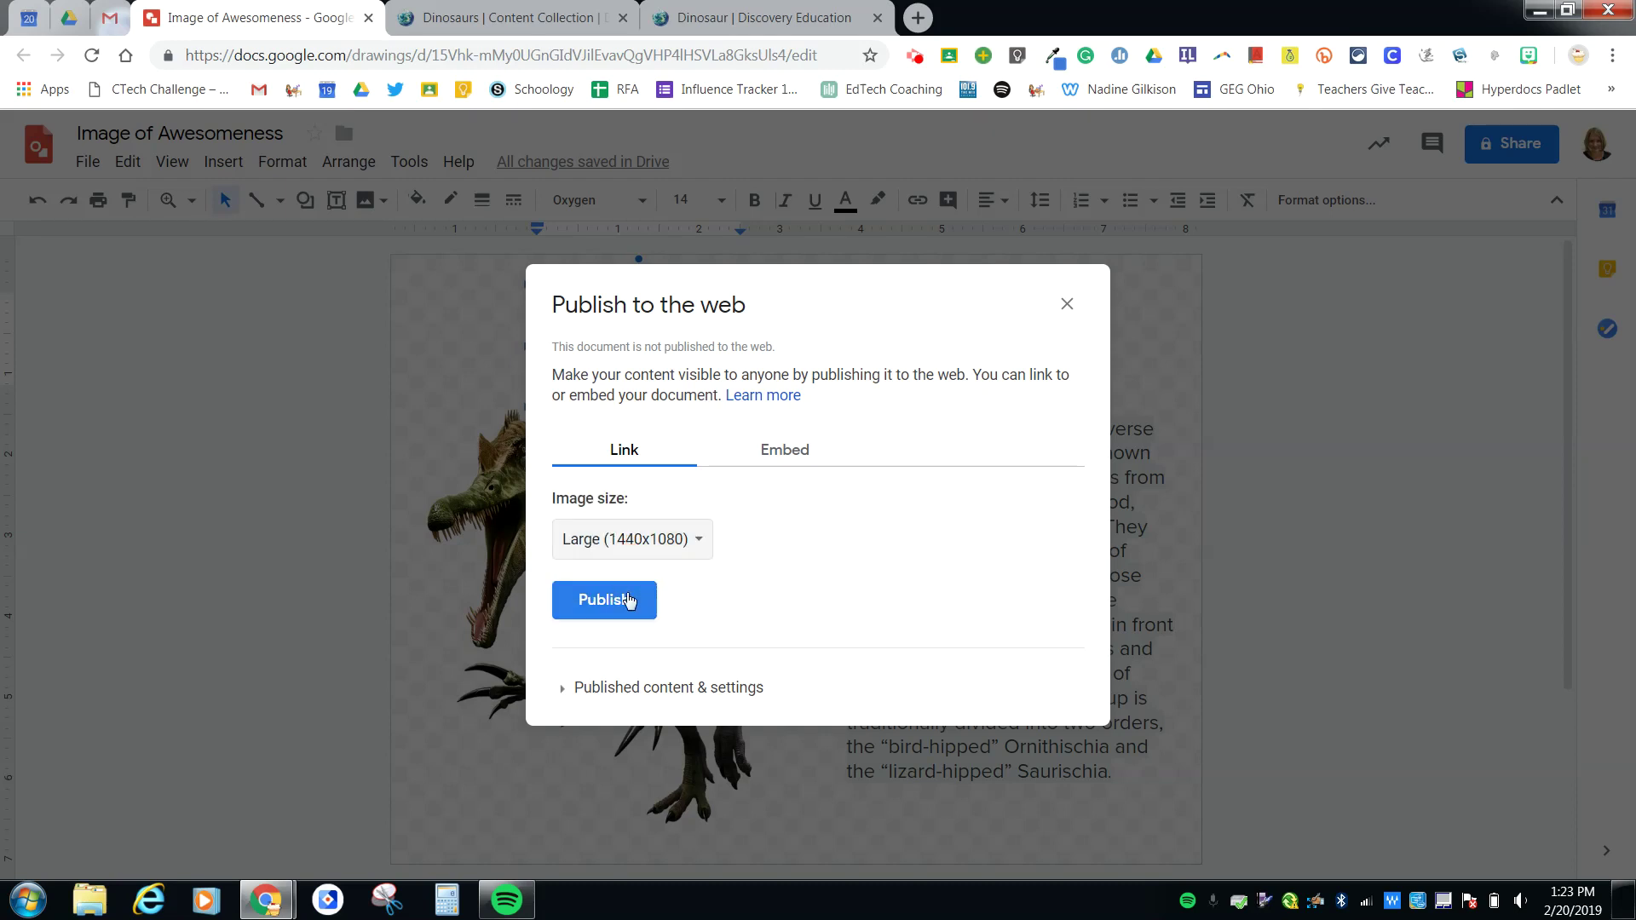
{"action": "left_click", "coordinate": [620, 602]}
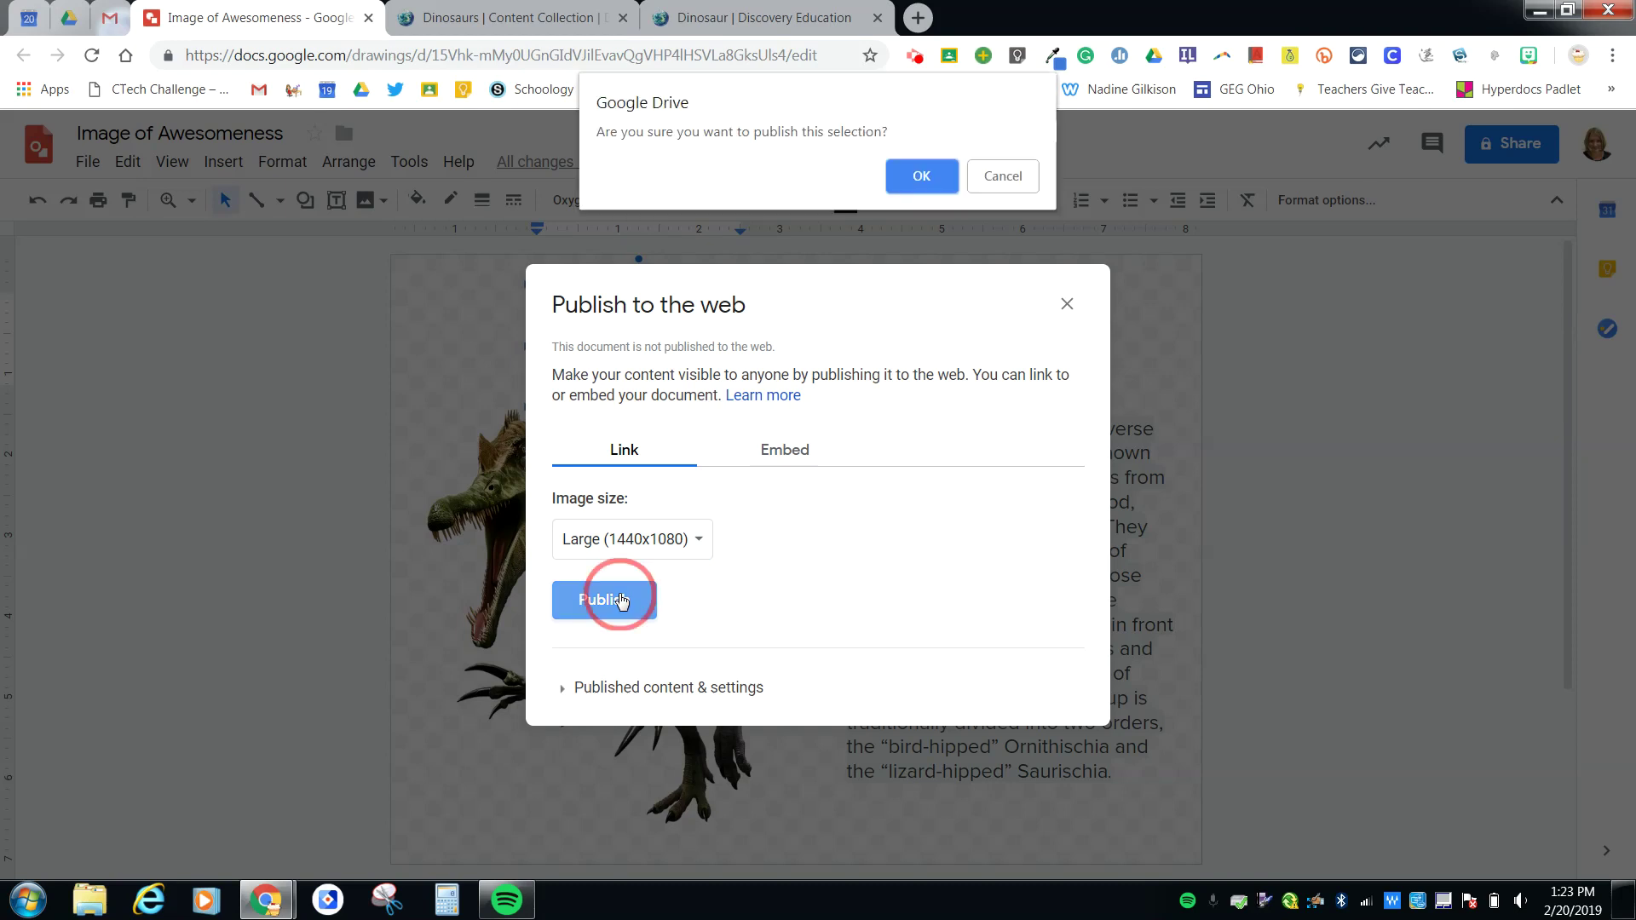
{"action": "left_click", "coordinate": [916, 176]}
{"action": "left_click", "coordinate": [838, 531]}
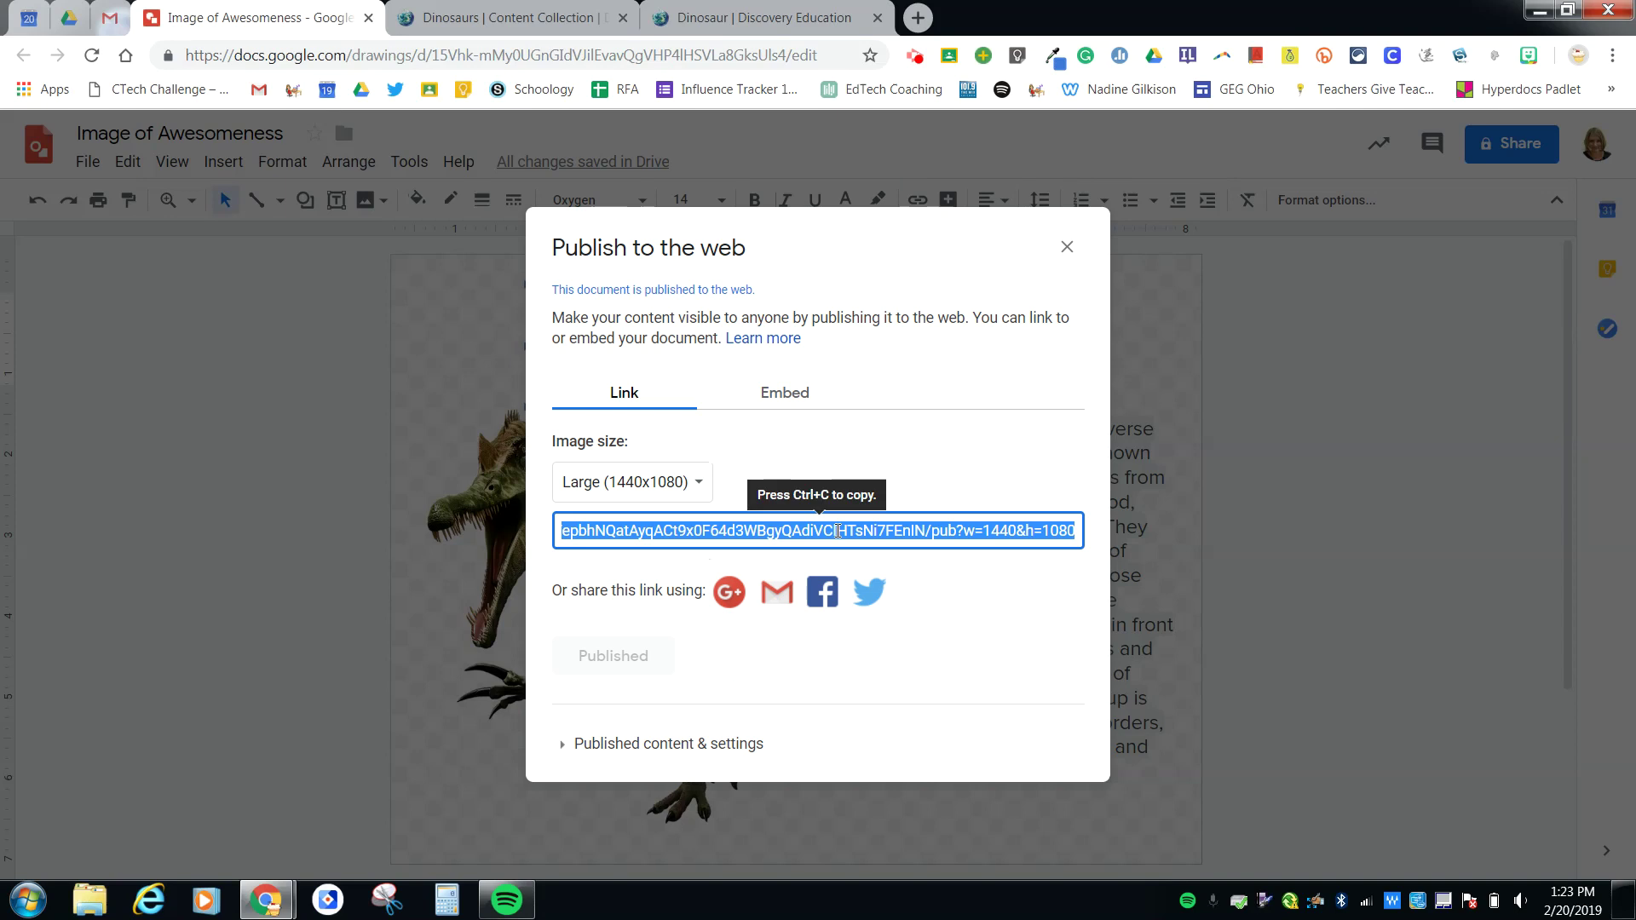
{"action": "key", "text": "ctrl+c"}
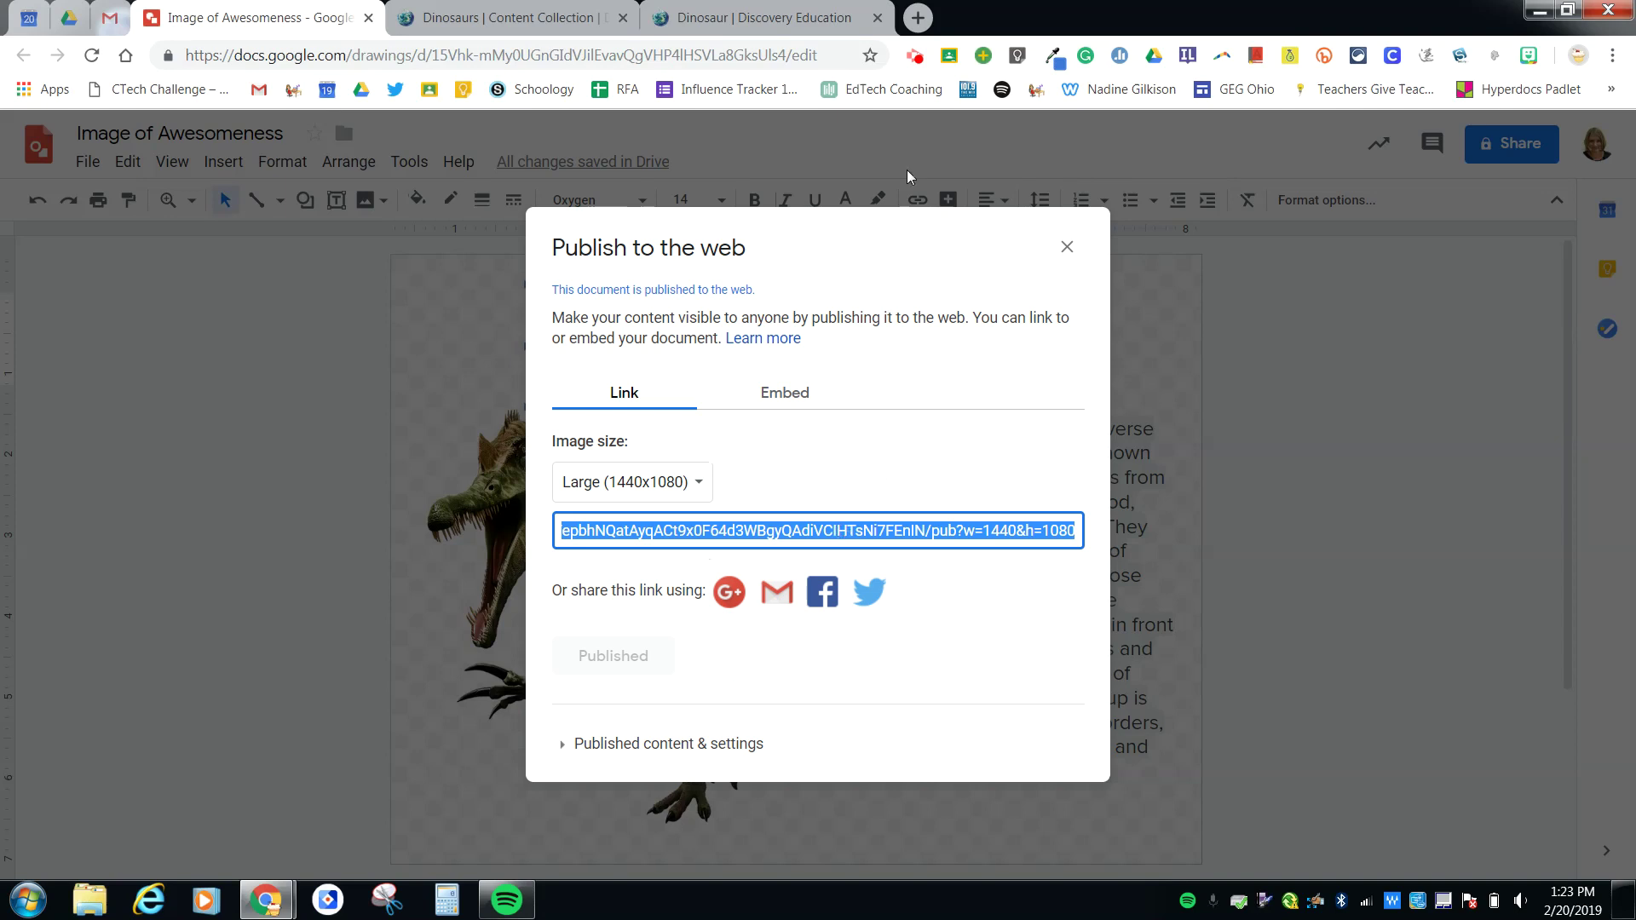
- Create a new Google Slides presentation from slides.new in a new browser tab and apply the Blank layout to its slide
{"action": "left_click", "coordinate": [918, 18]}
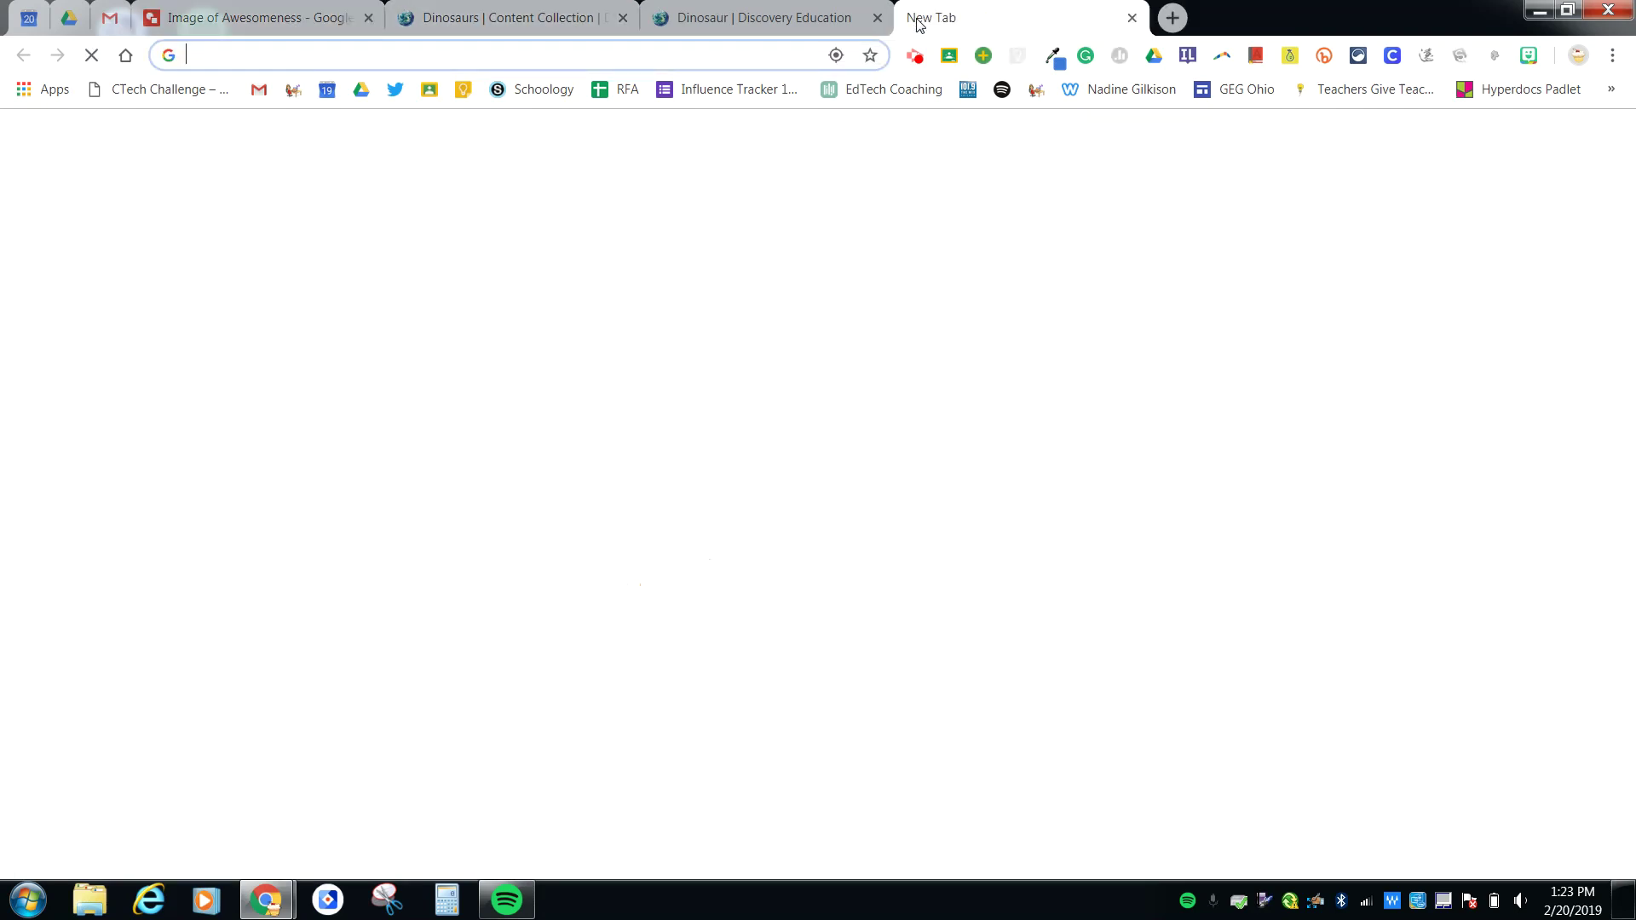
{"action": "type", "text": "new"}
{"action": "key", "text": "BackSpace"}
{"action": "key", "text": "BackSpace"}
{"action": "key", "text": "BackSpace"}
{"action": "type", "text": "slides.new"}
{"action": "key", "text": "Return"}
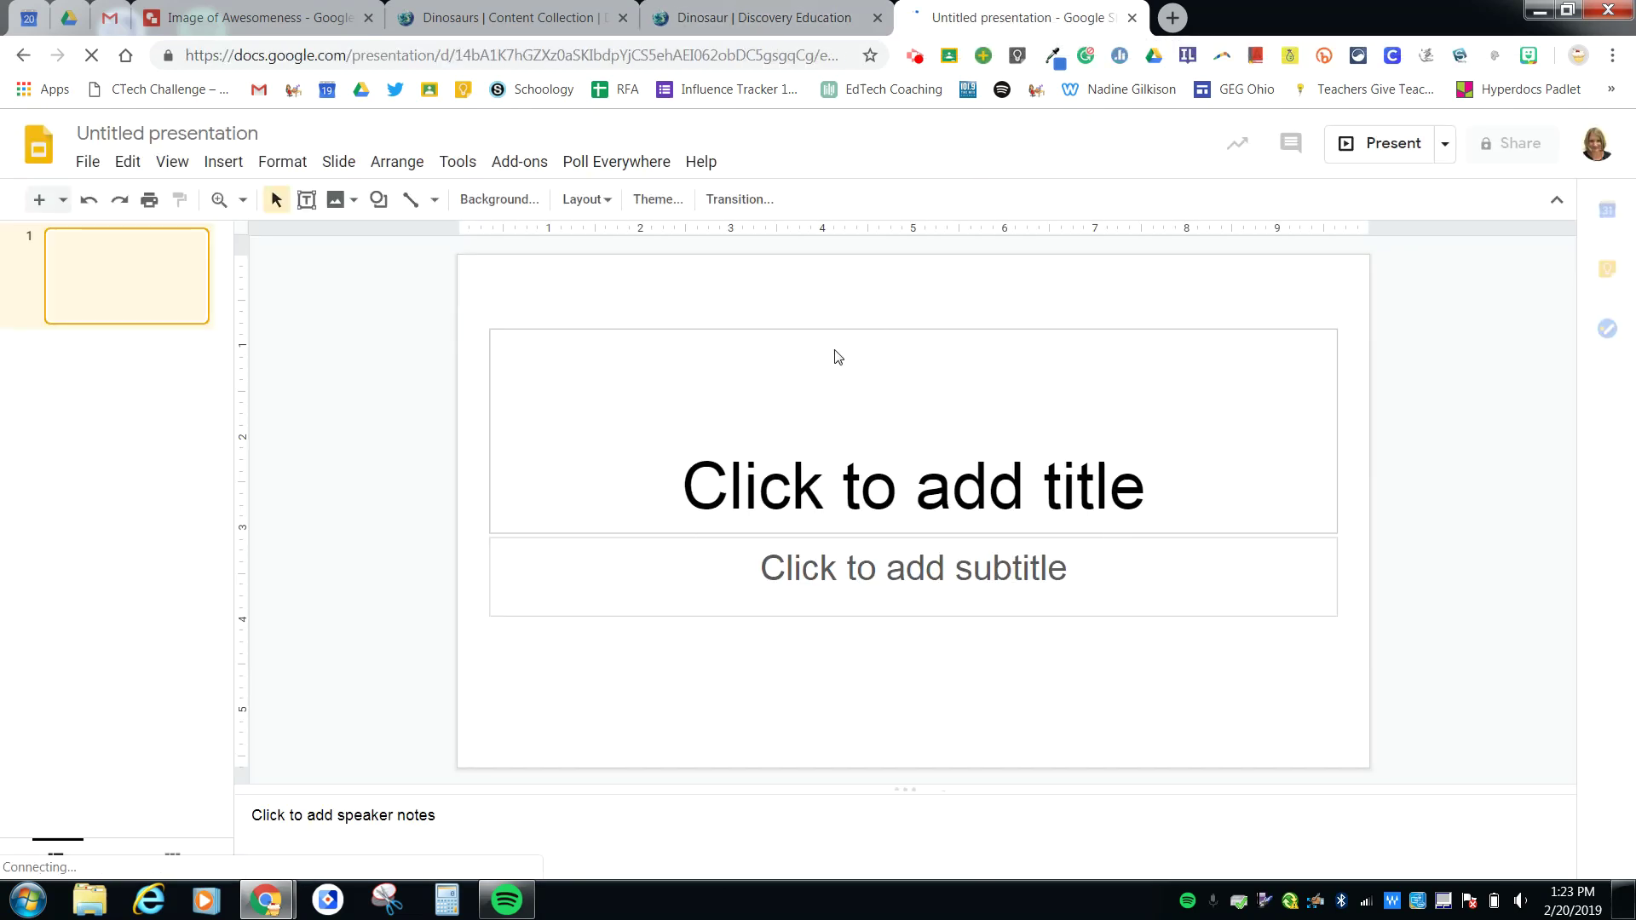
{"action": "left_click", "coordinate": [610, 200]}
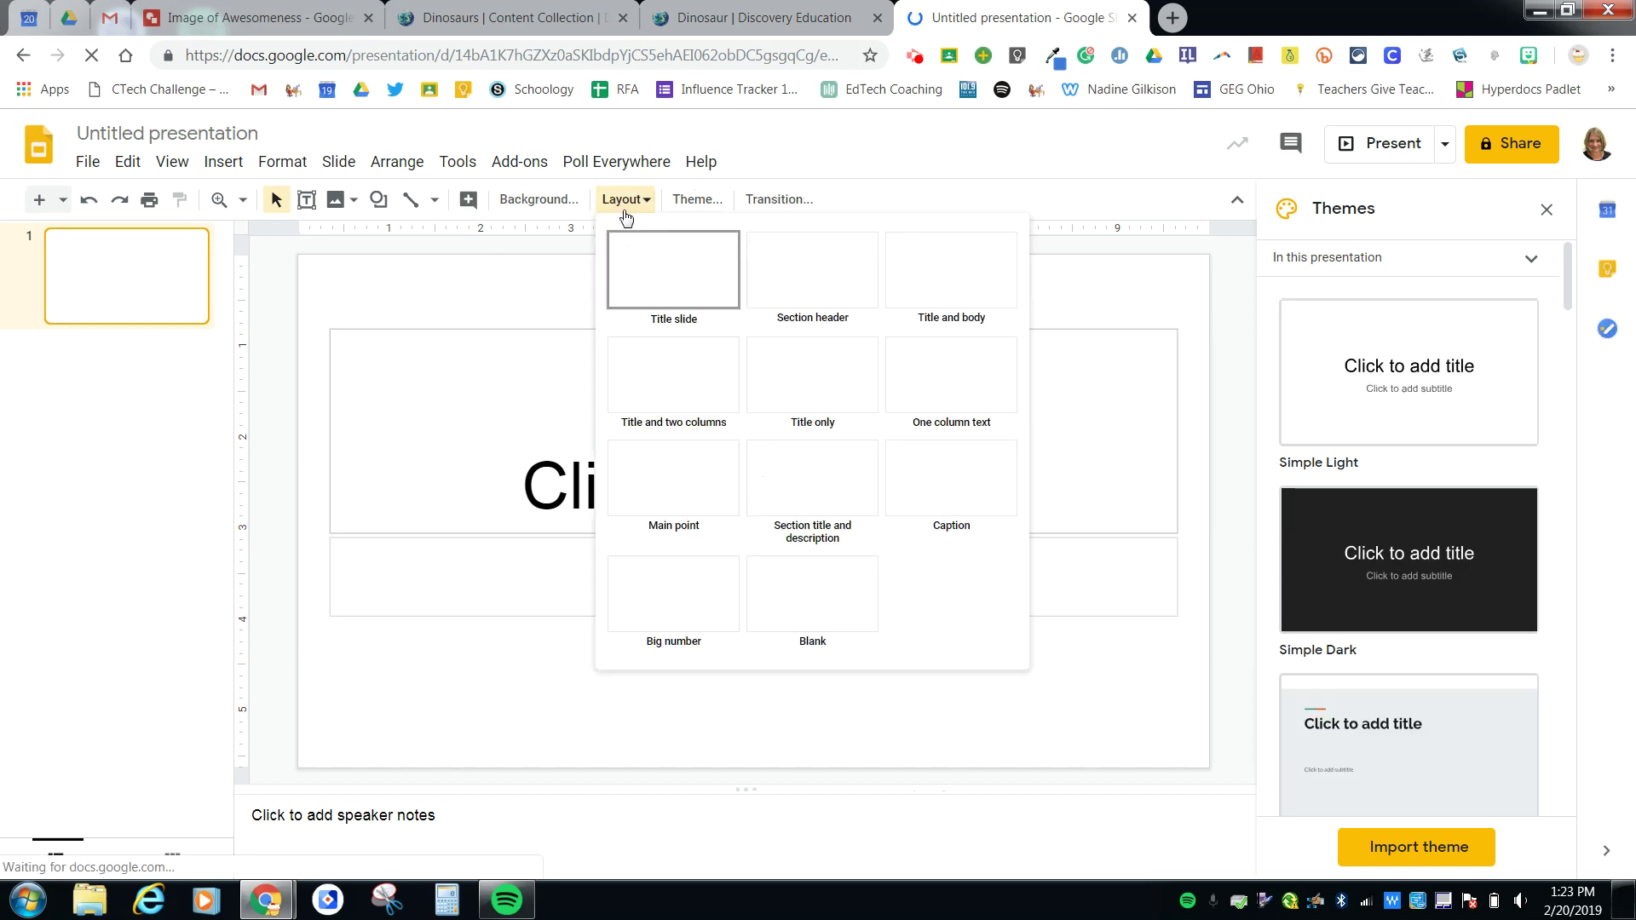
{"action": "left_click", "coordinate": [816, 594]}
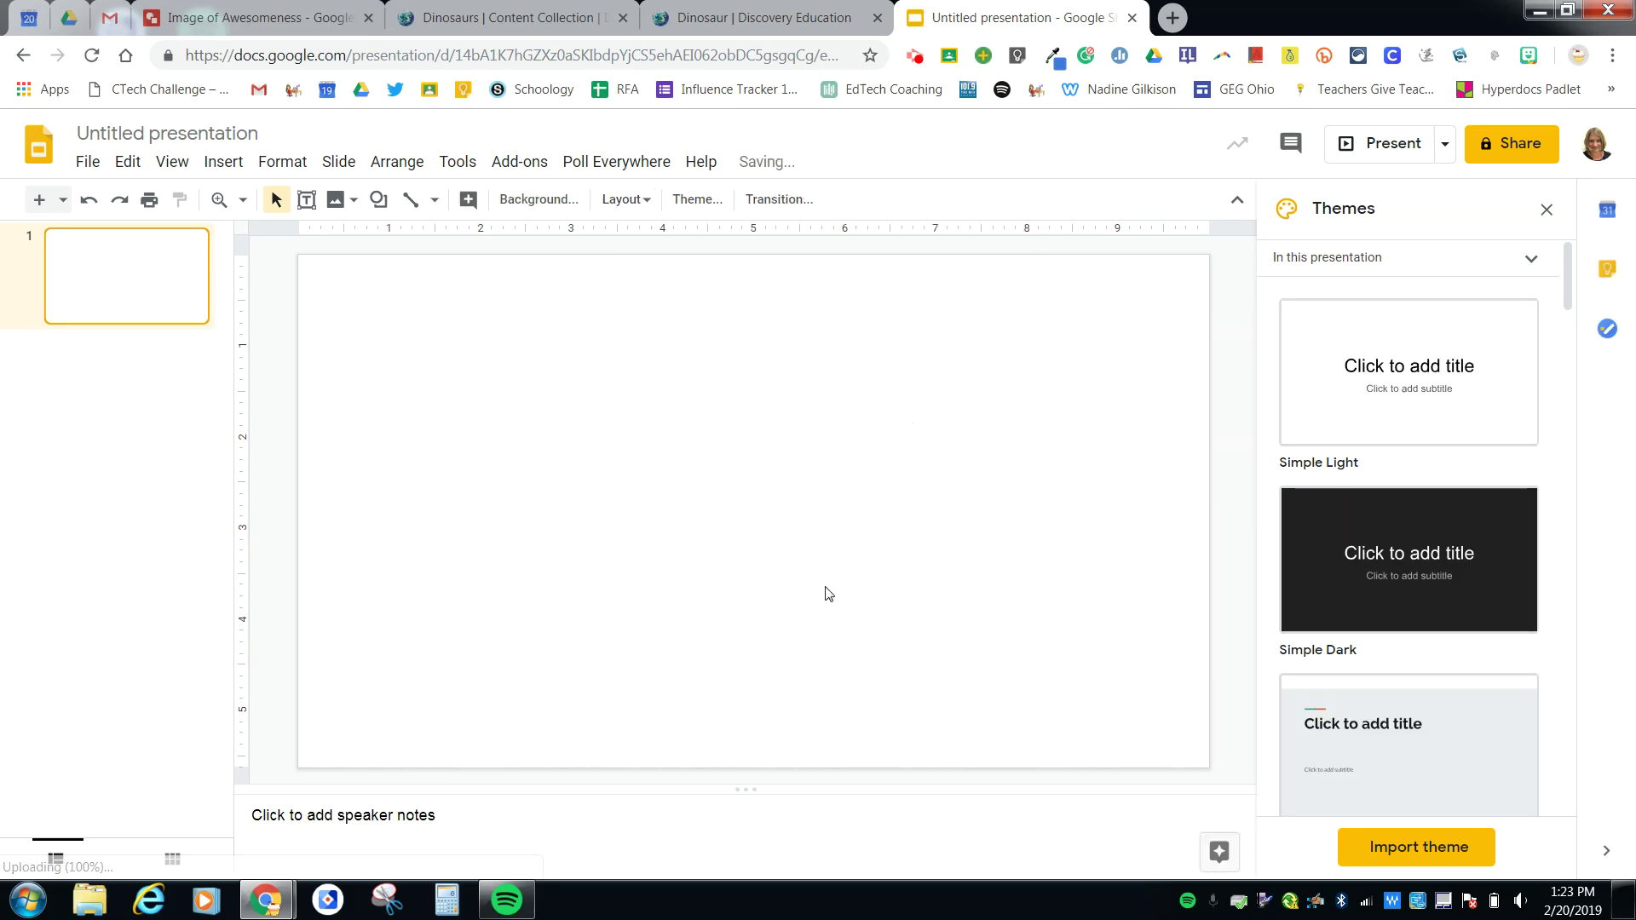